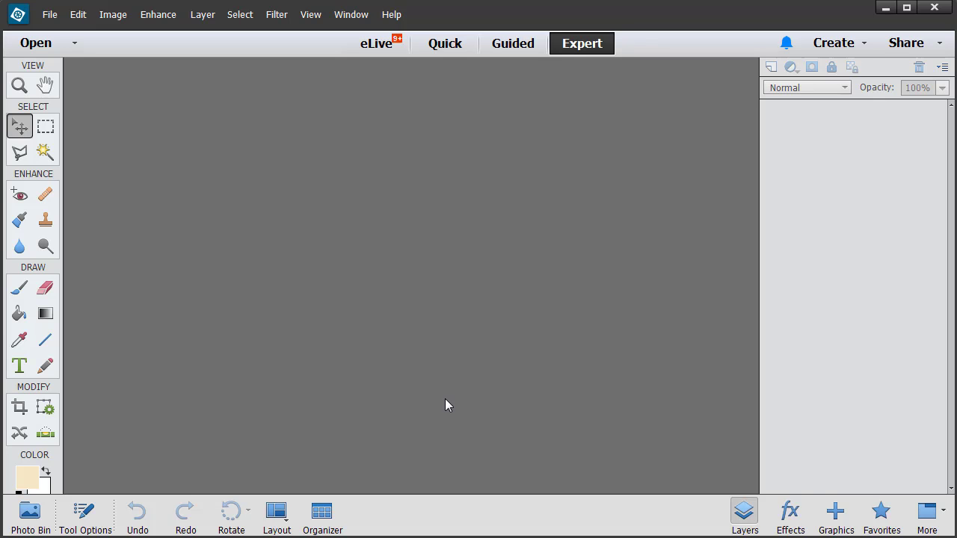
Open IMG_1398.JPG, IMG_1399.JPG and IMG_1400.JPG together from the facade pics folder.
click(50, 14)
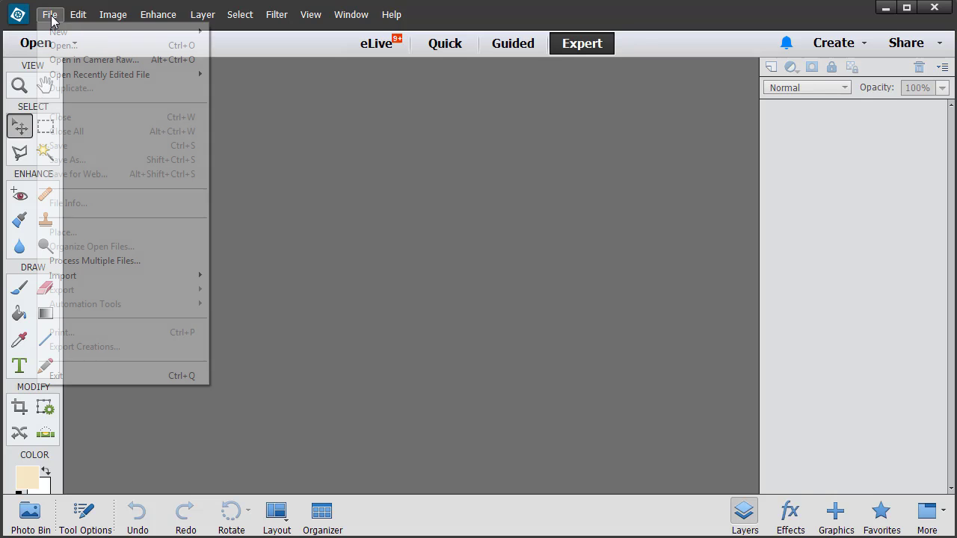
click(60, 45)
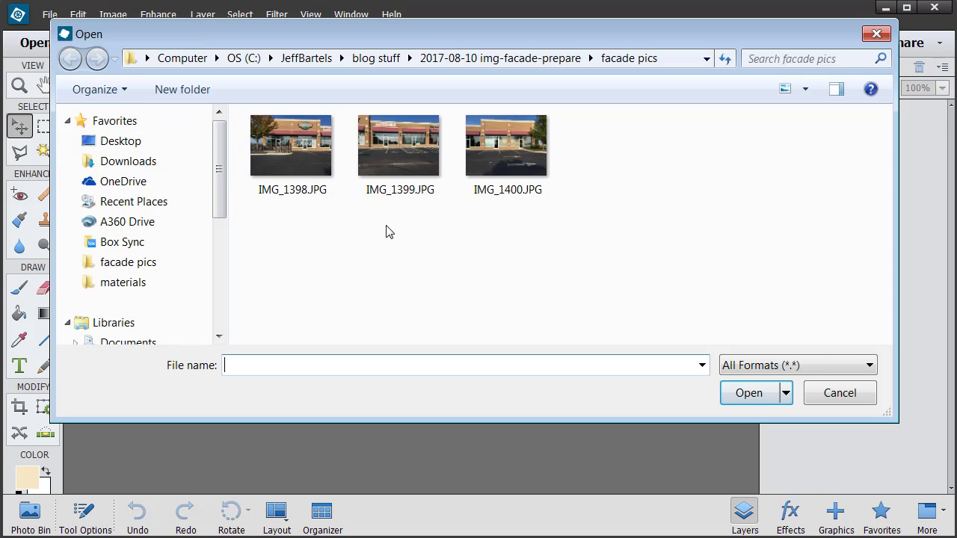
drag(531, 240, 292, 162)
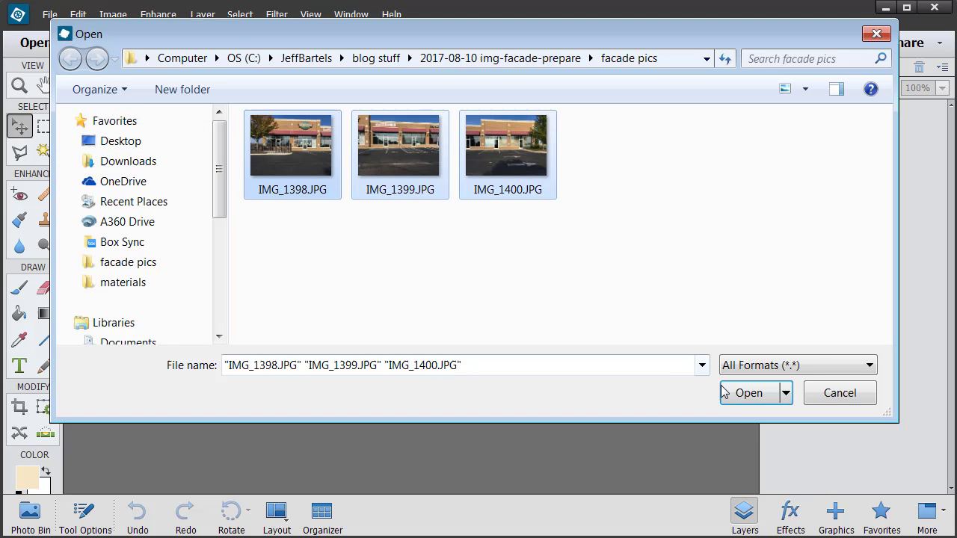
click(748, 394)
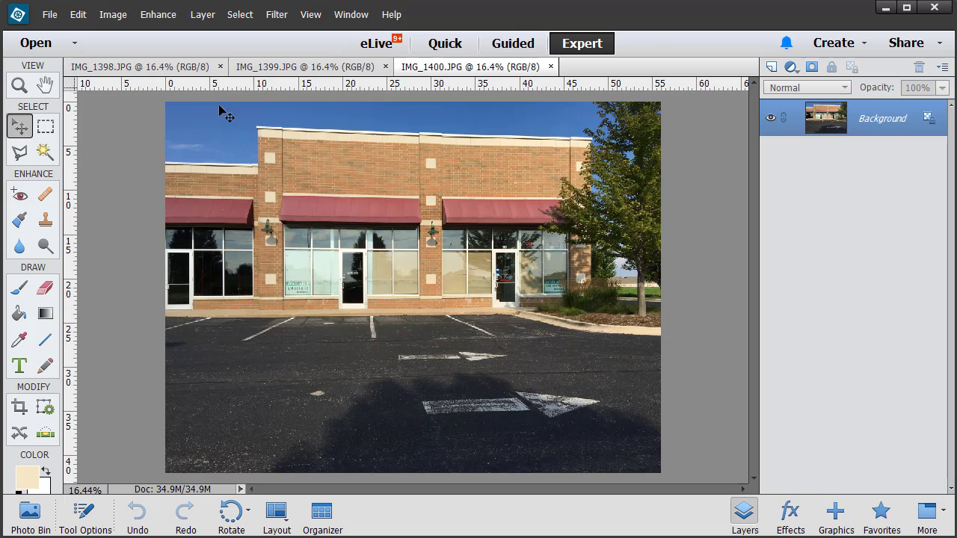
Review IMG_1398, IMG_1399 and IMG_1400 in turn, ending on the Outdoor Patio photo IMG_1399.
click(166, 69)
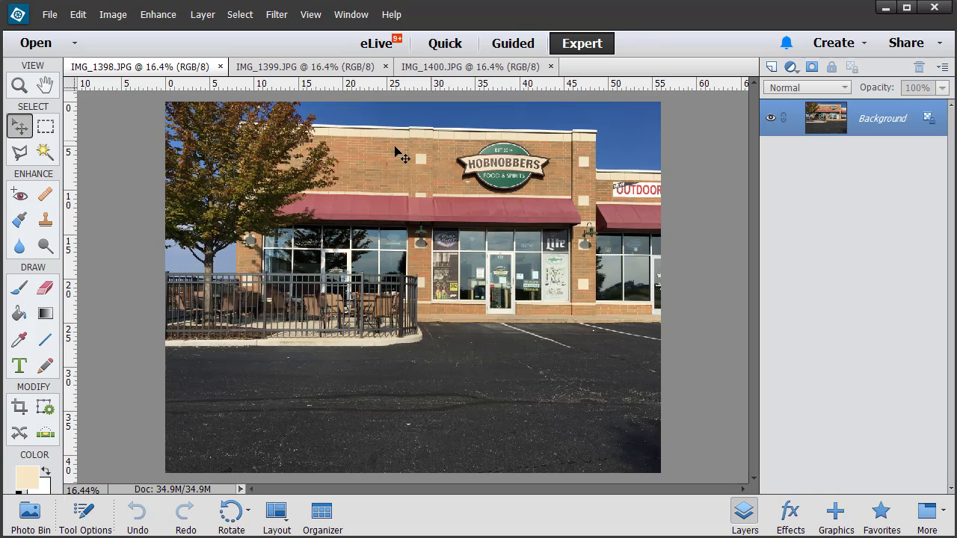
click(334, 68)
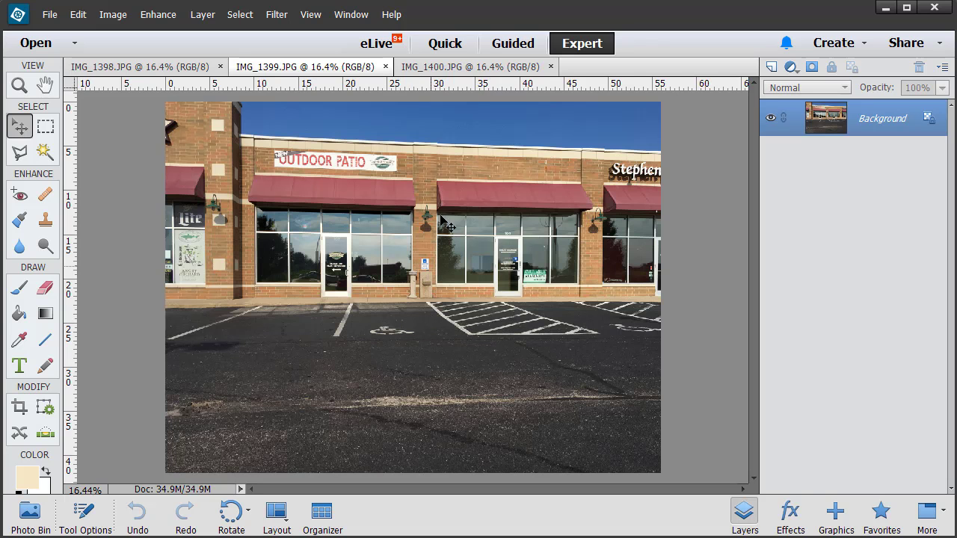
click(453, 68)
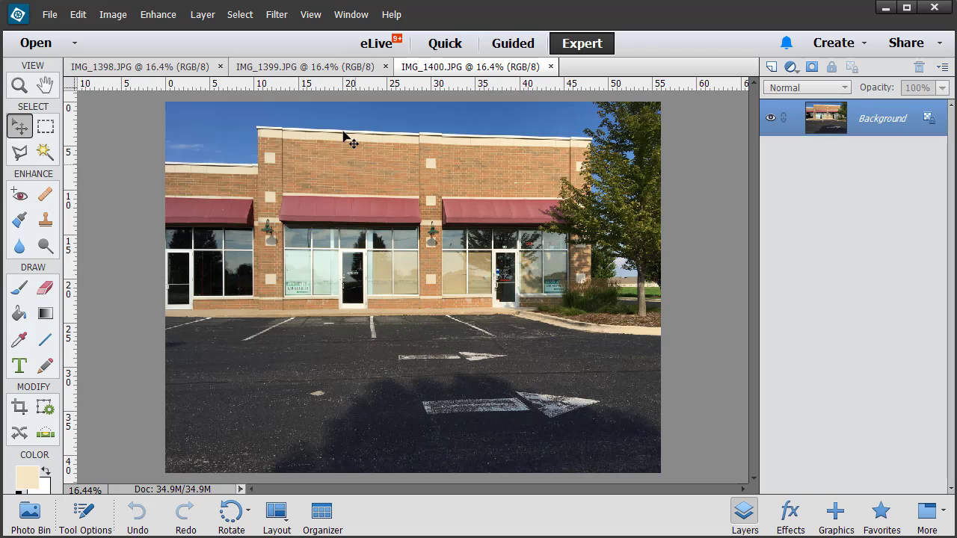
click(314, 67)
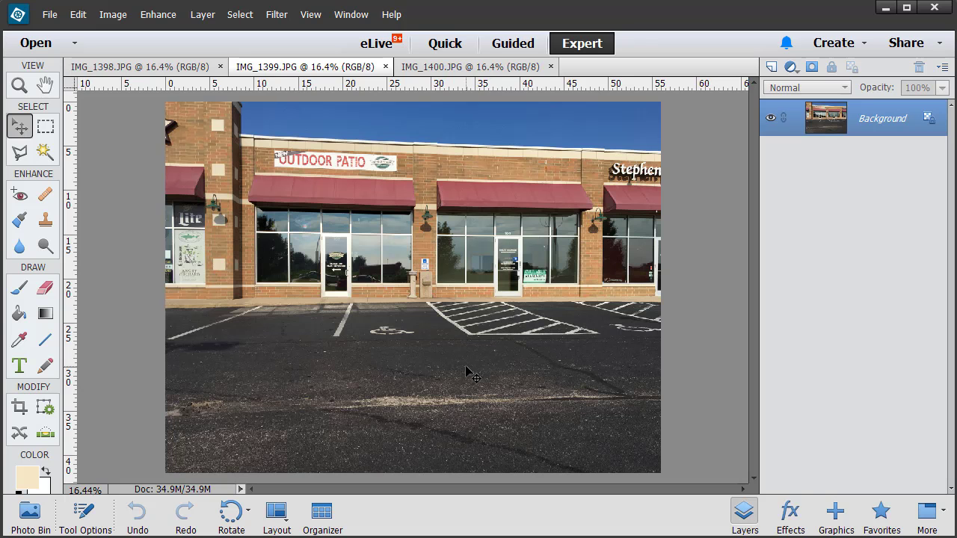
Create blank document Untitled-1 at 40 × 19 inches with a transparent background.
click(49, 14)
mouse_move(58, 34)
click(226, 31)
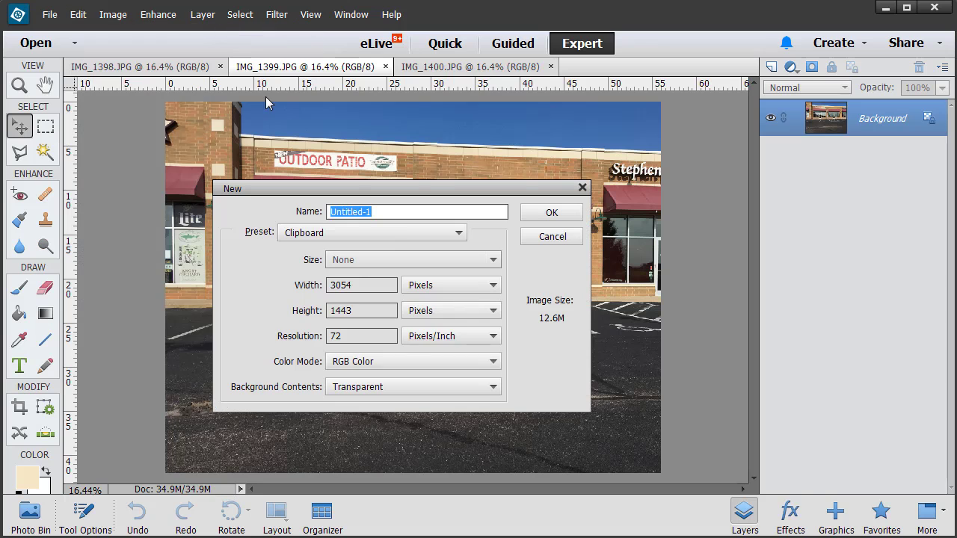
click(424, 288)
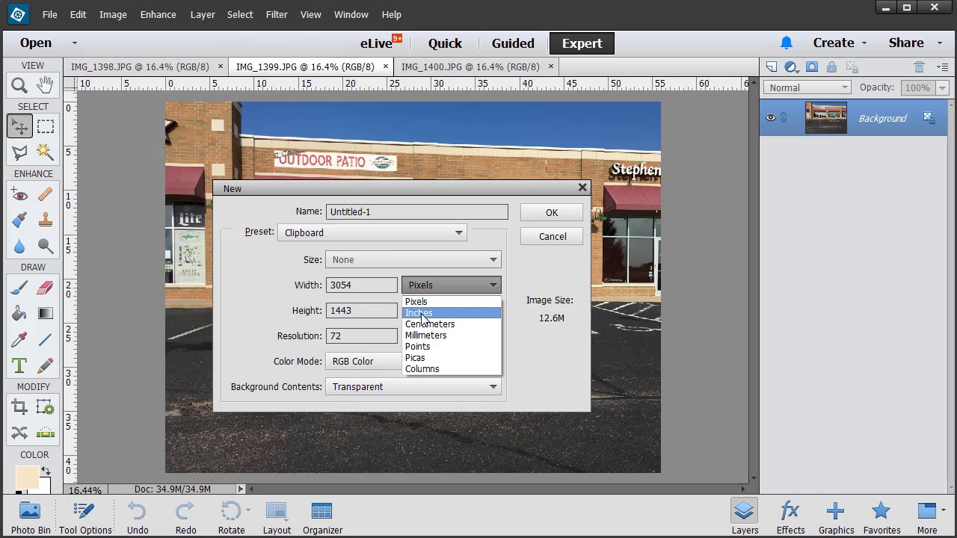
click(422, 313)
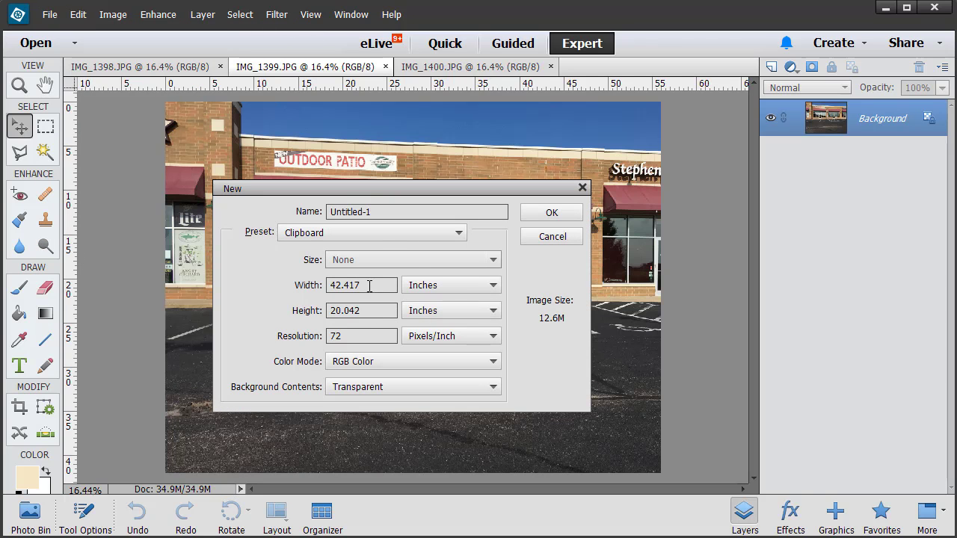
drag(367, 285, 326, 285)
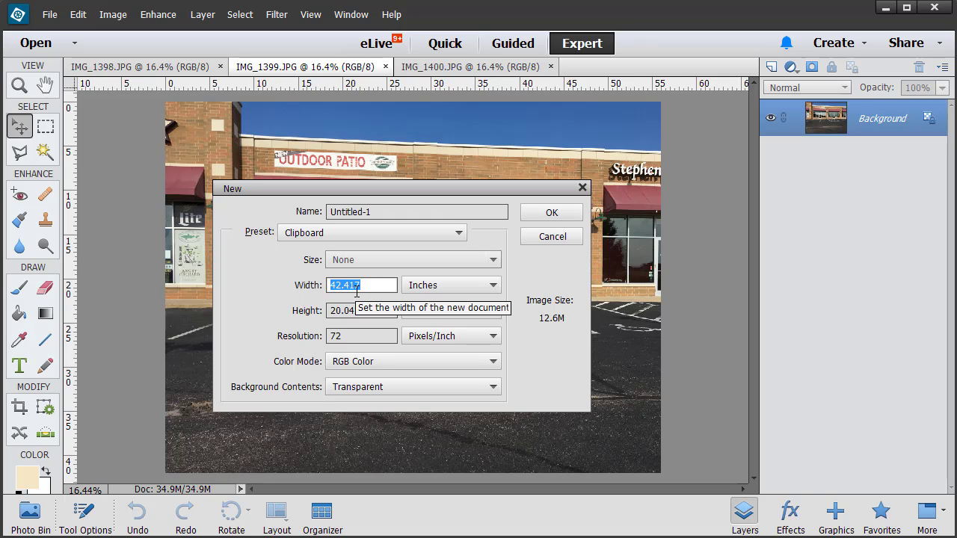
text(40)
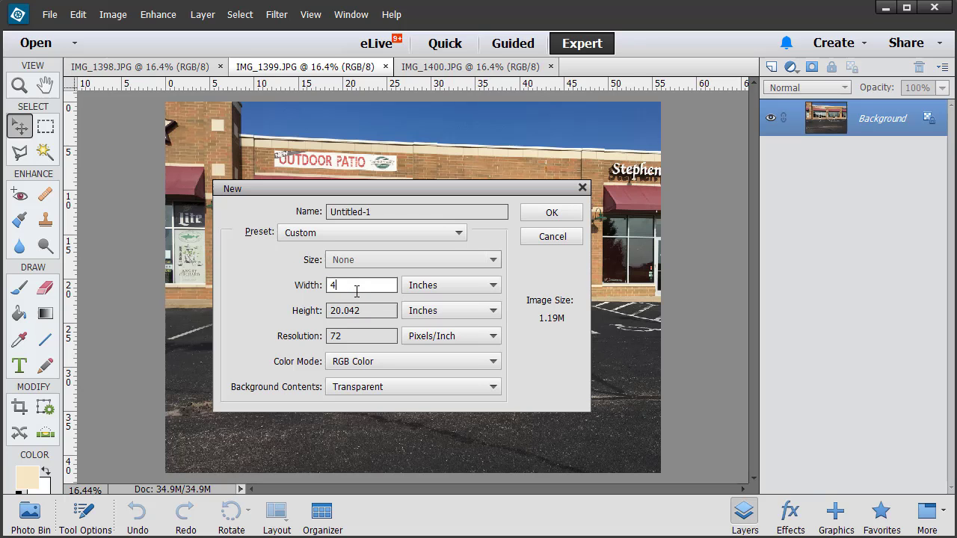
click(361, 311)
drag(361, 311, 333, 309)
text(1)
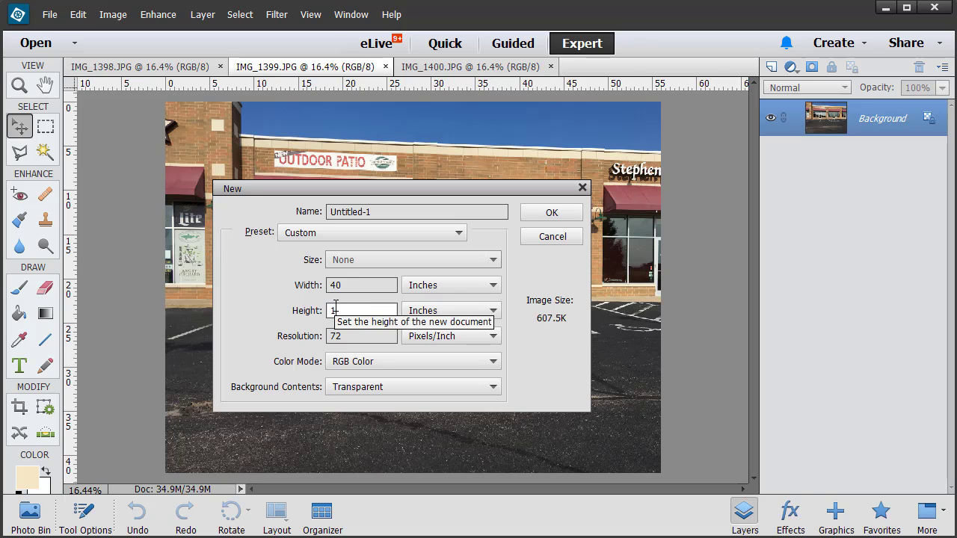
text(9)
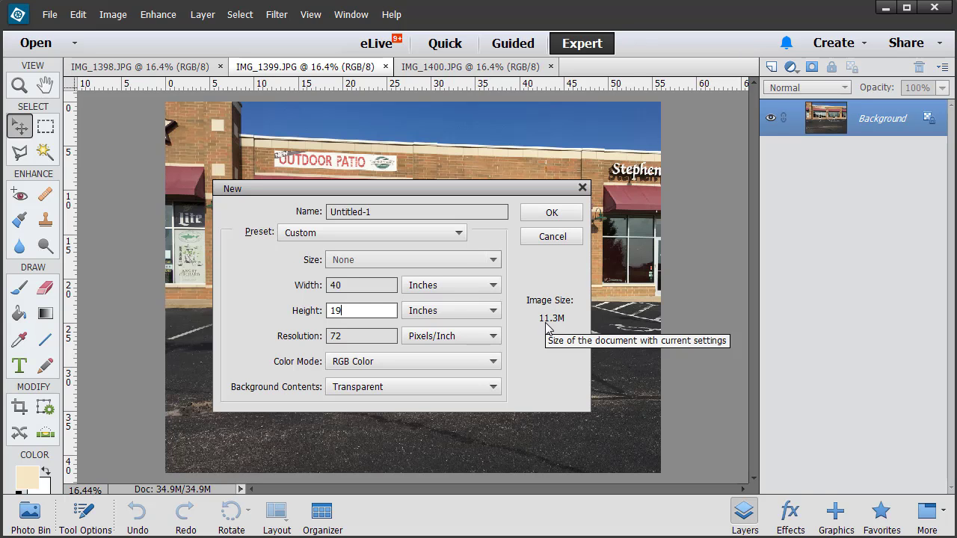
click(534, 217)
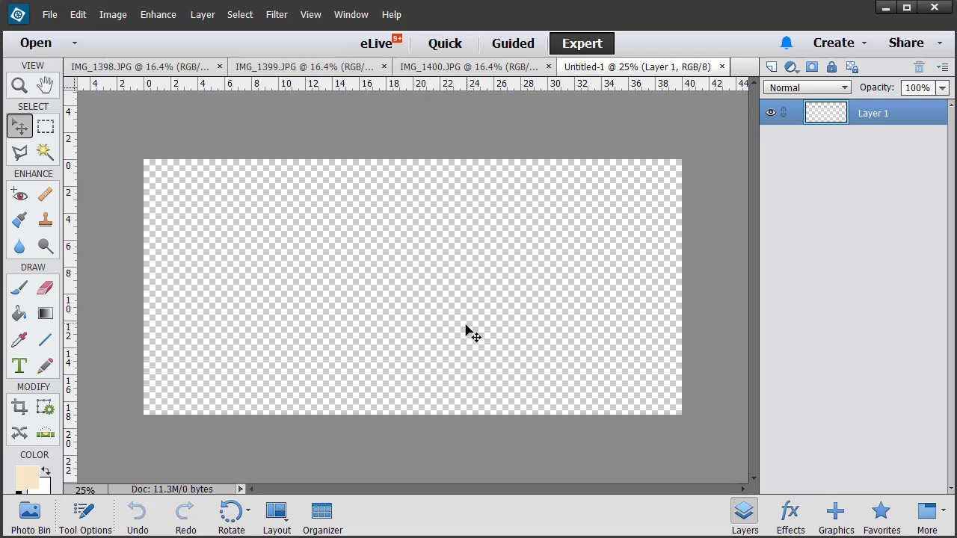
Marquee-select the storefront facade in IMG_1399 and paste it into Untitled-1 as Layer 1.
click(305, 67)
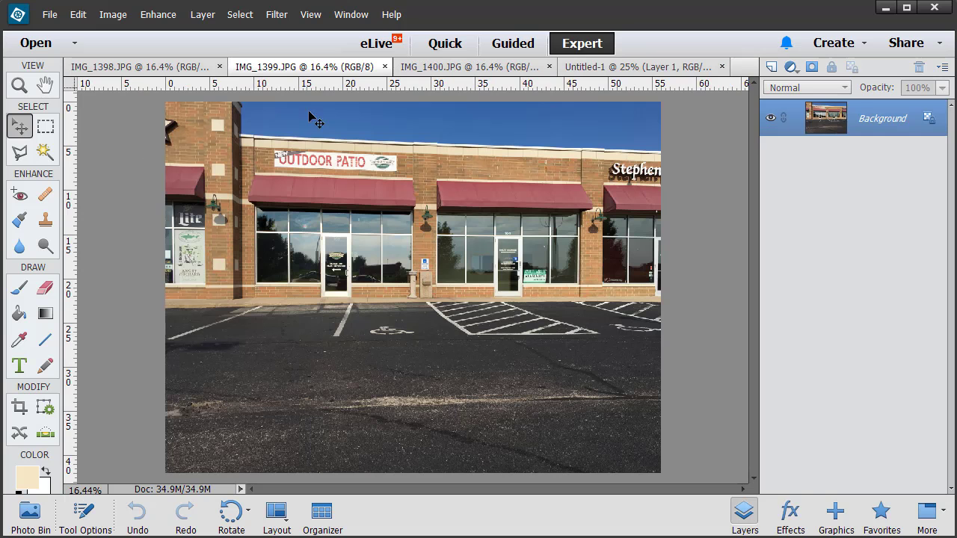
click(45, 127)
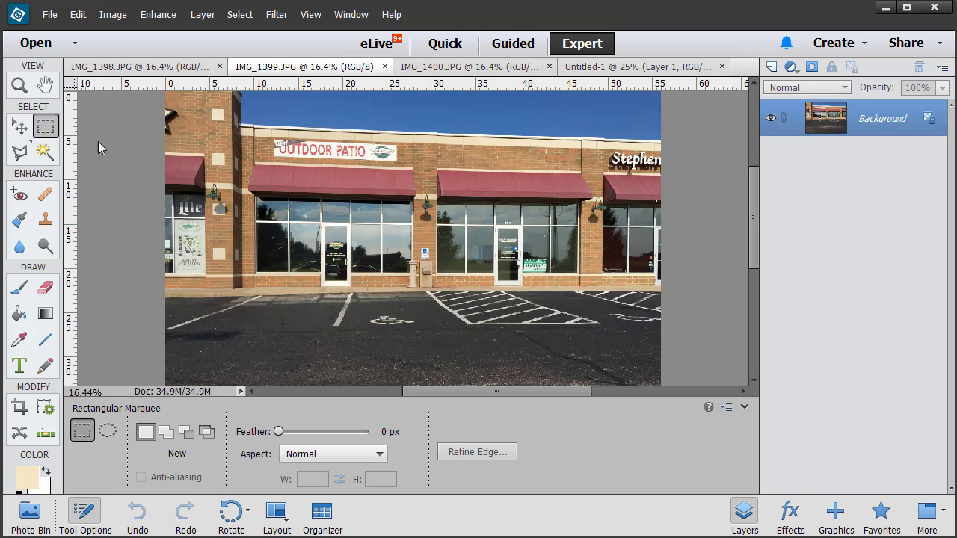
drag(232, 116, 607, 299)
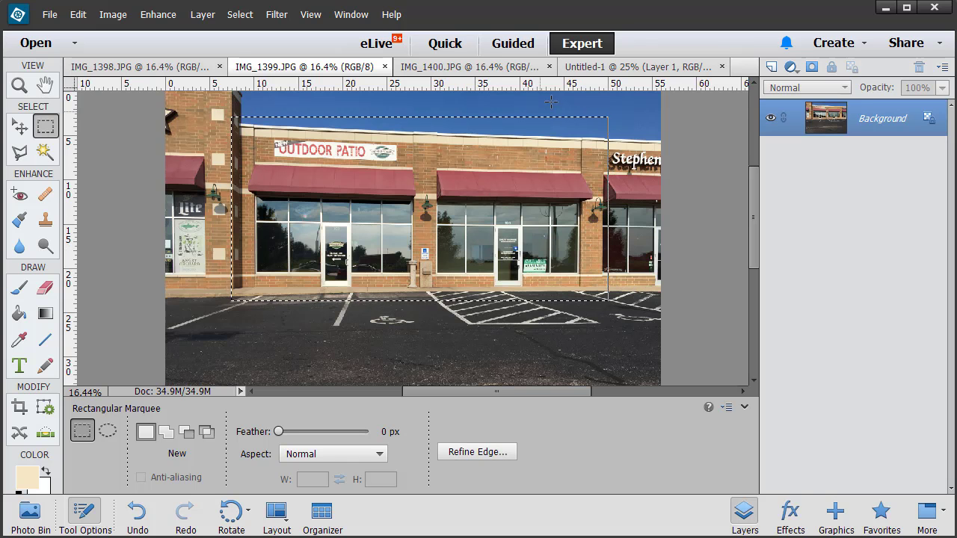
click(583, 68)
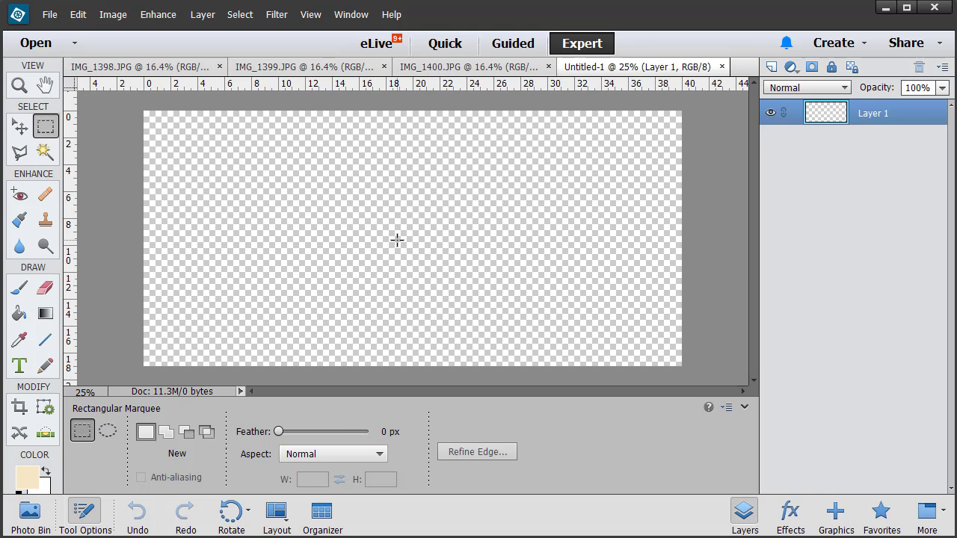
key(ctrl+v)
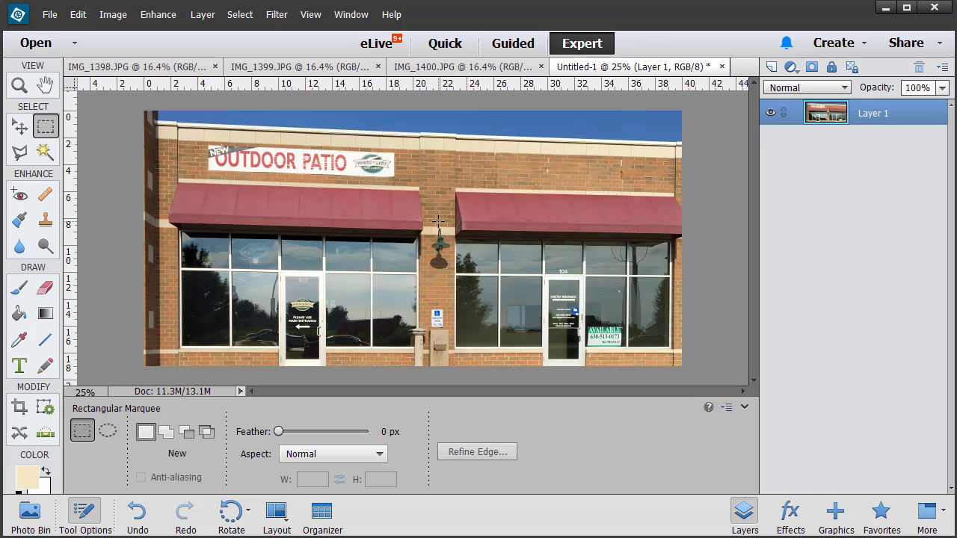
Start a Distort free transform on the pasted facade layer.
click(19, 127)
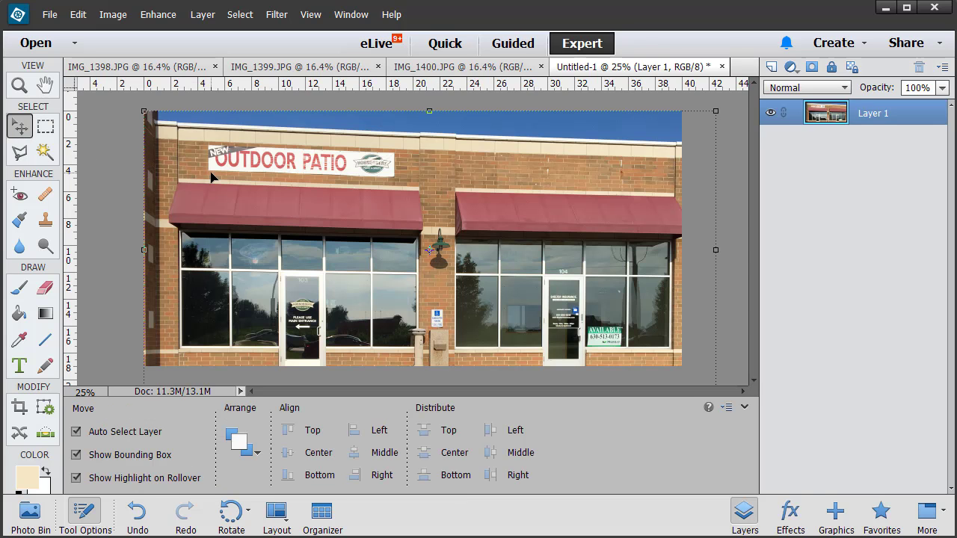
key(ctrl+t)
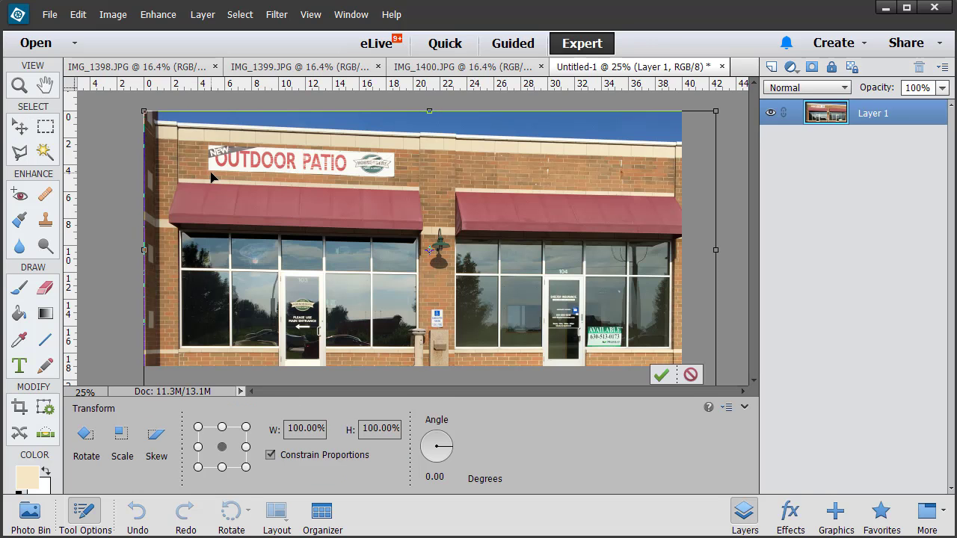
right_click(193, 159)
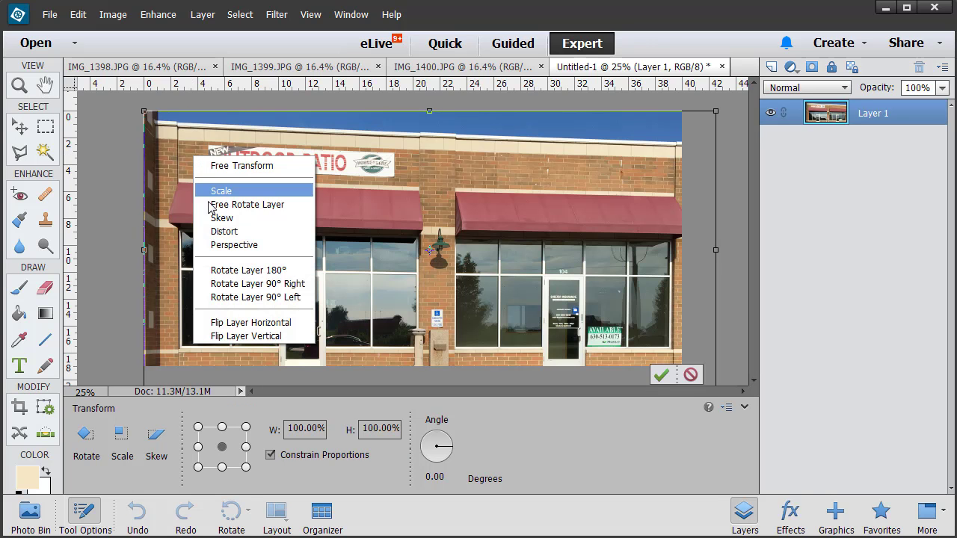
click(214, 234)
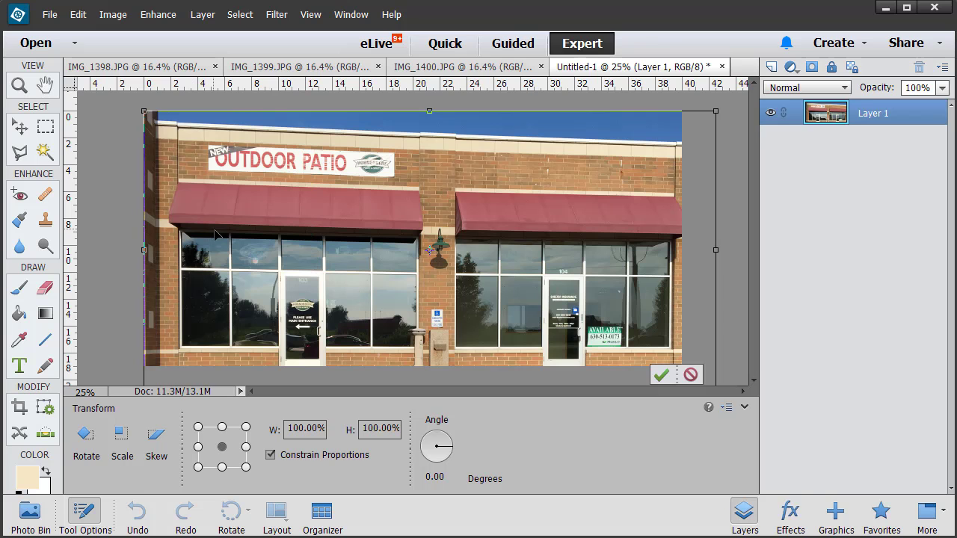
click(746, 409)
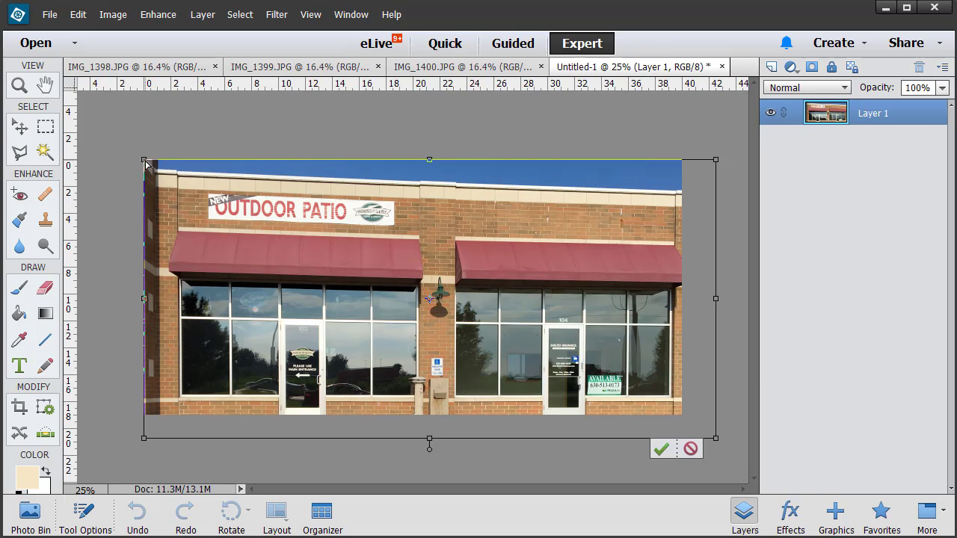
Drag all four corners outward until the roofline and walls sit straight and square.
drag(146, 161, 134, 149)
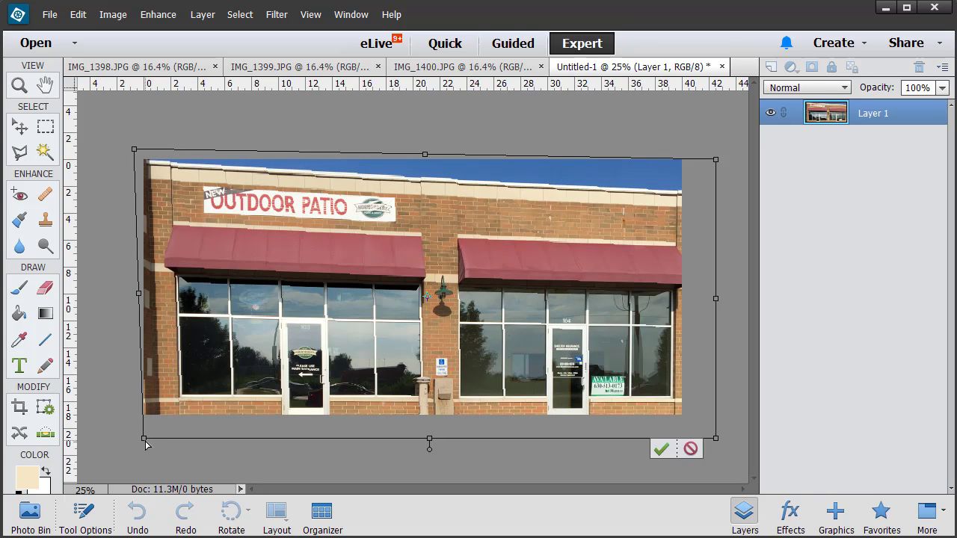
drag(146, 444, 131, 438)
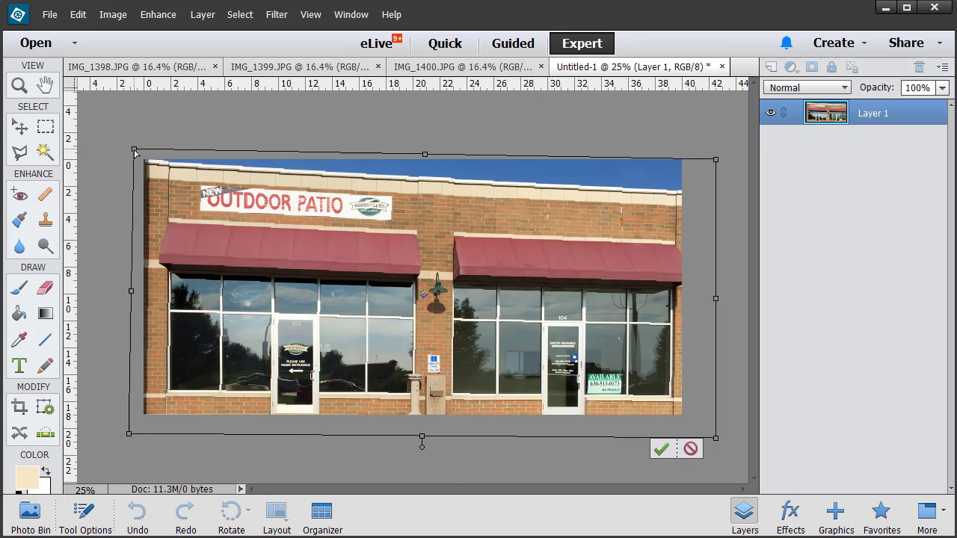
drag(135, 150, 129, 149)
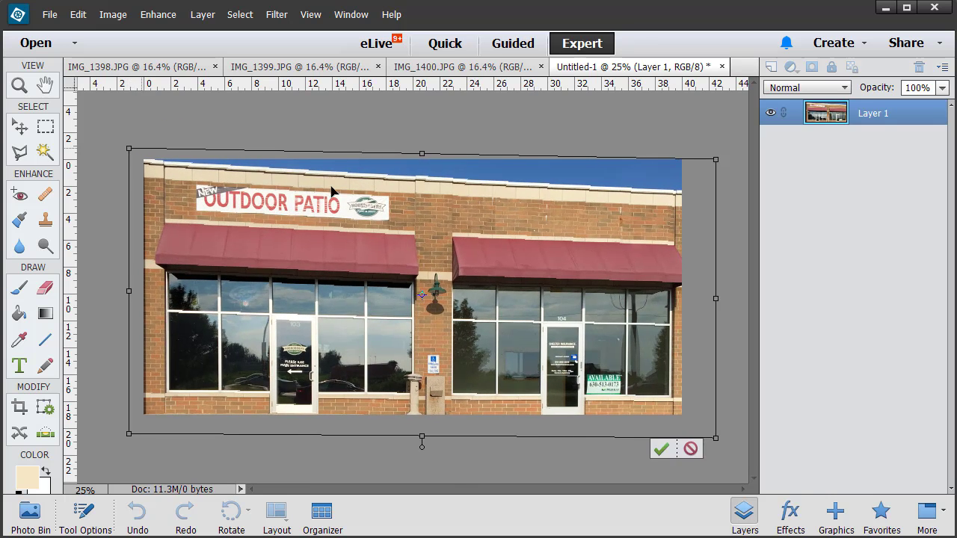
drag(718, 164, 683, 126)
drag(717, 439, 700, 441)
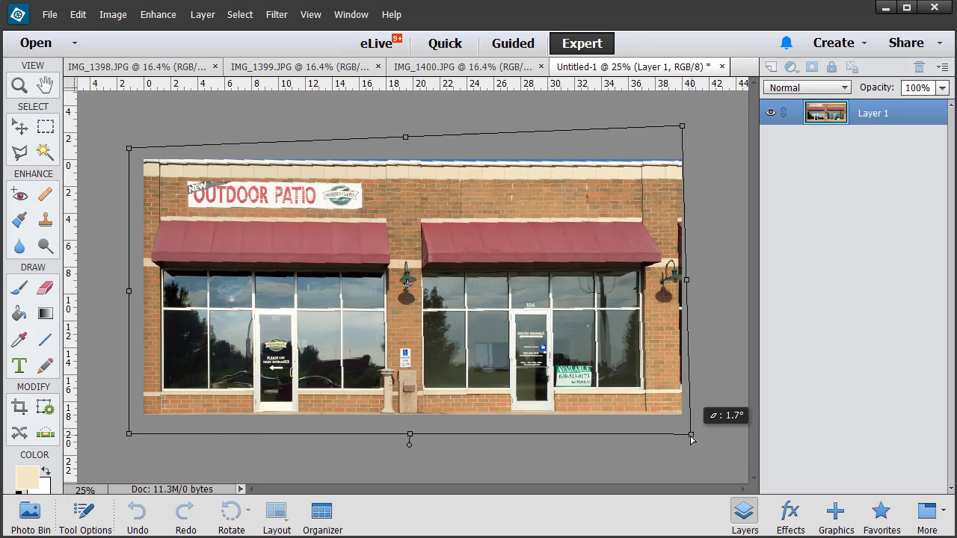
drag(691, 439, 695, 445)
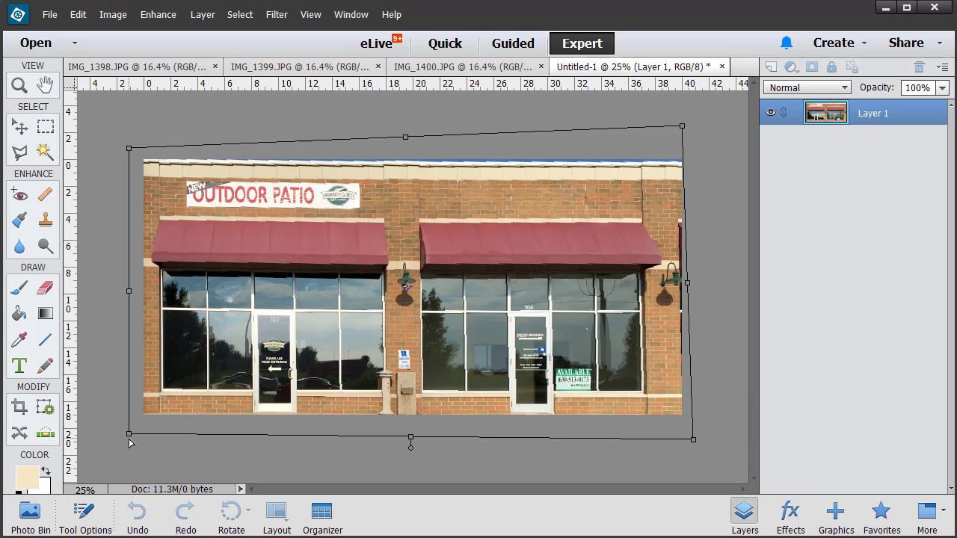
drag(129, 443, 129, 441)
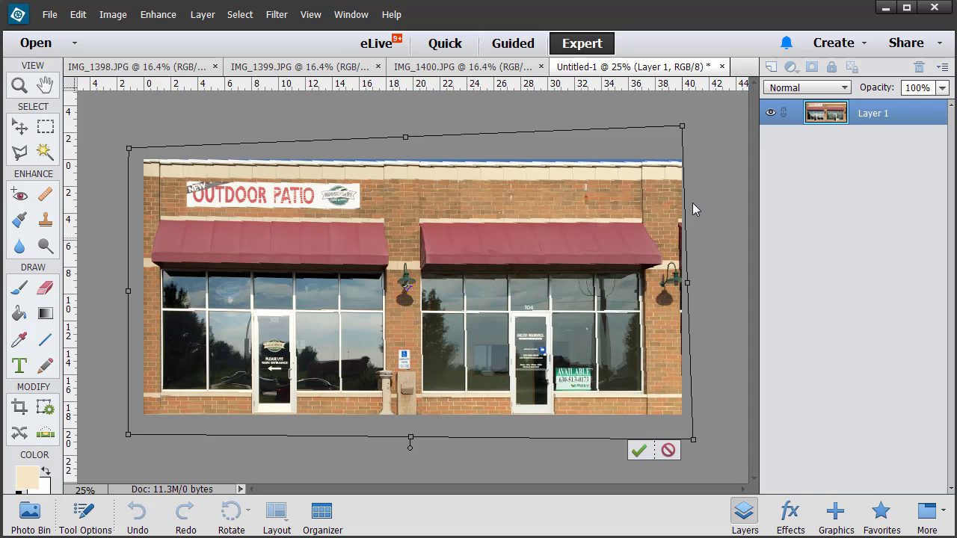
drag(682, 127, 702, 127)
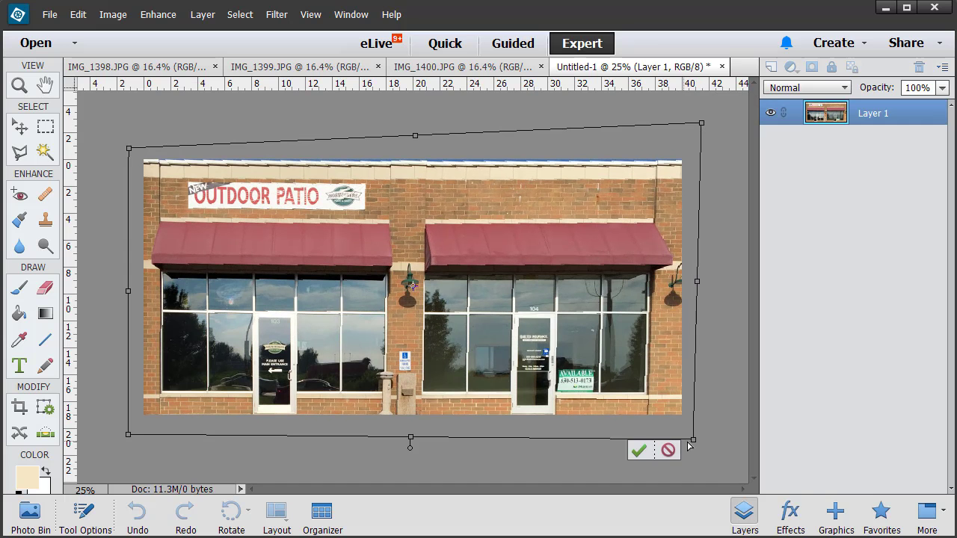
drag(695, 447, 714, 447)
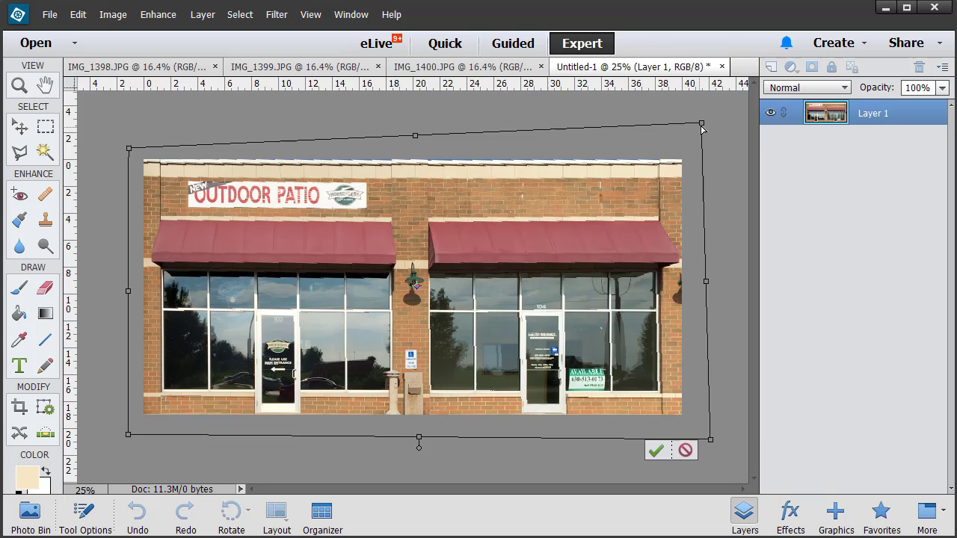
drag(702, 130, 707, 130)
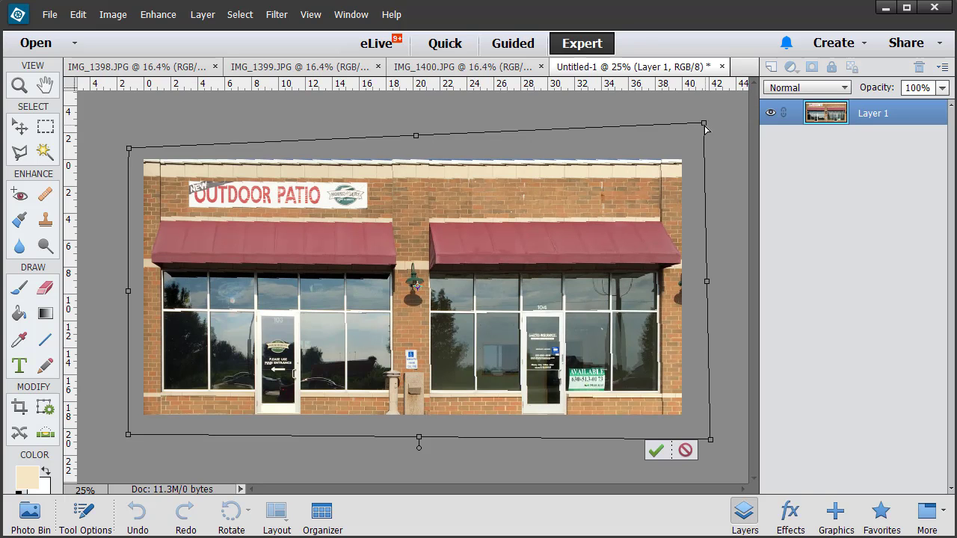
Commit the distort and zoom in to 33% on the upper facade.
click(655, 452)
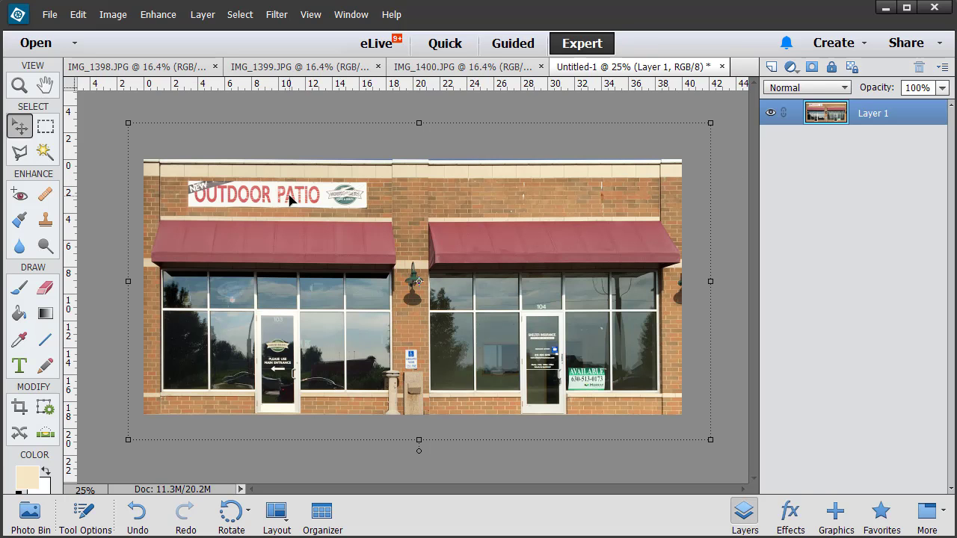
click(18, 86)
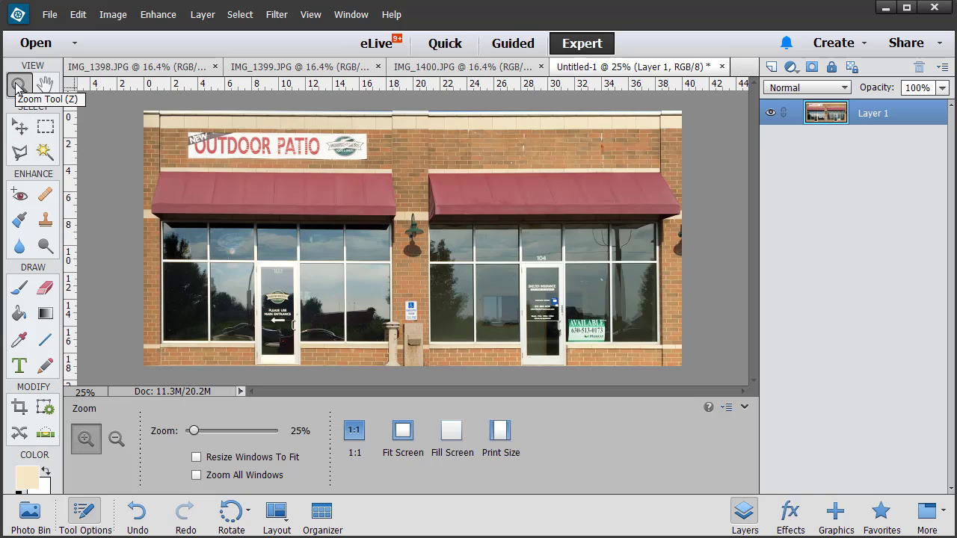
click(411, 147)
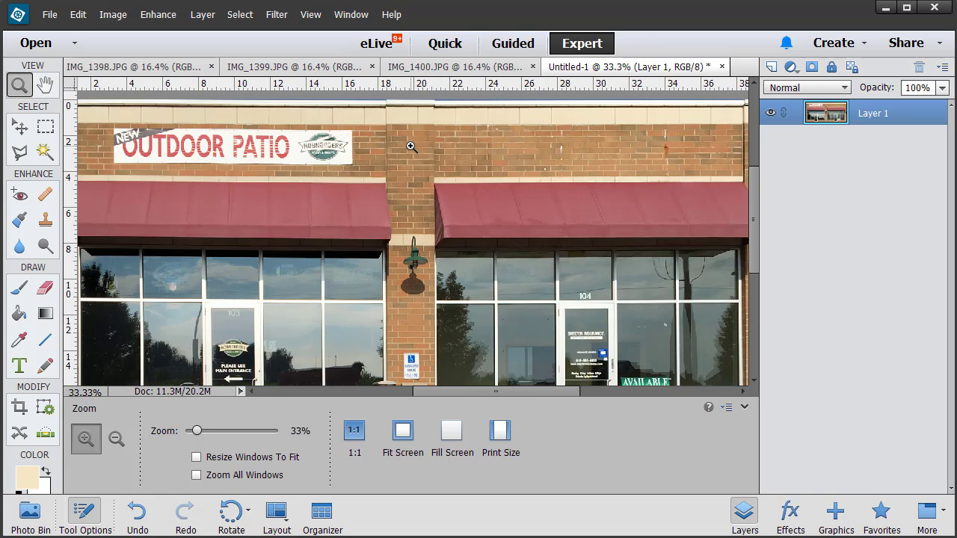
Select the Clone Stamp with a 125 px brush, Aligned and Sample All Layers on.
click(45, 220)
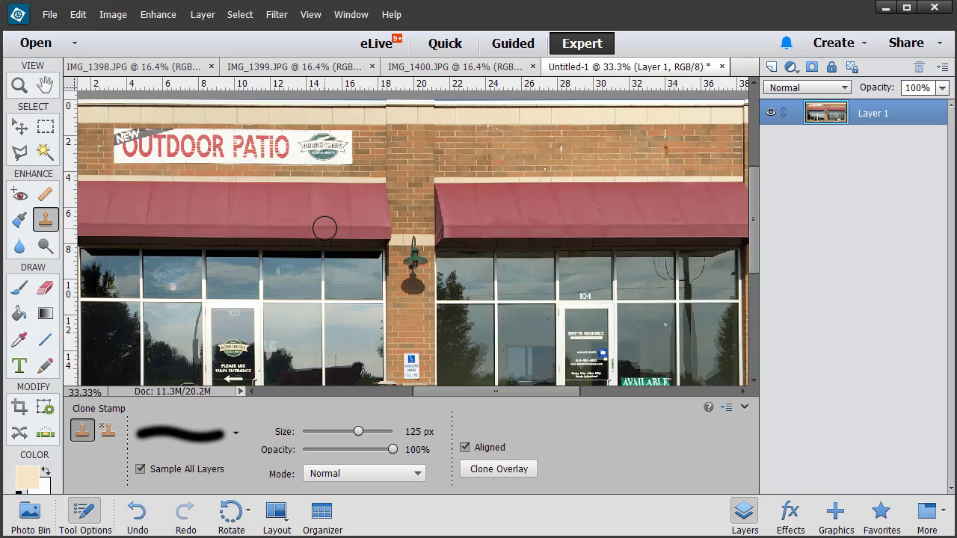
click(236, 435)
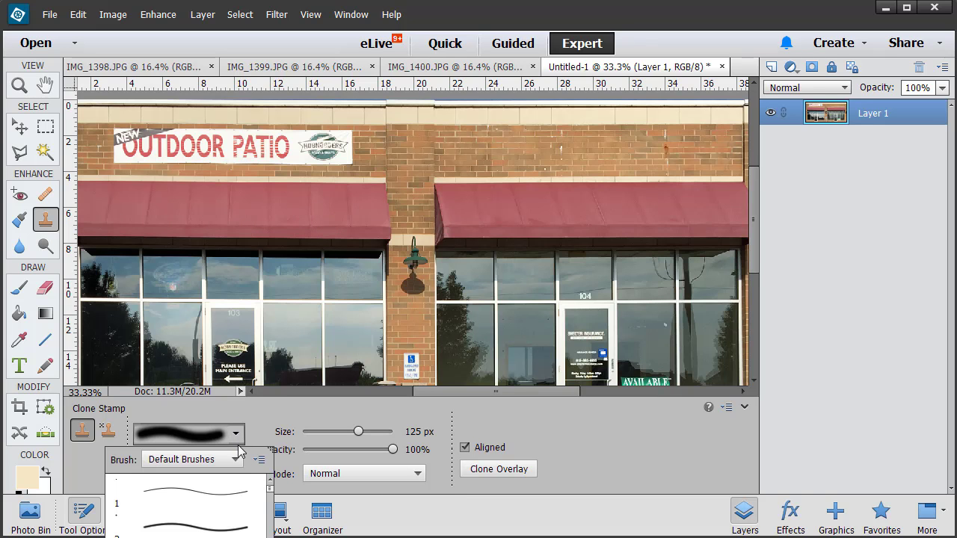
mouse_move(273, 495)
mouse_down()
mouse_move(270, 529)
mouse_move(275, 492)
mouse_up()
click(265, 427)
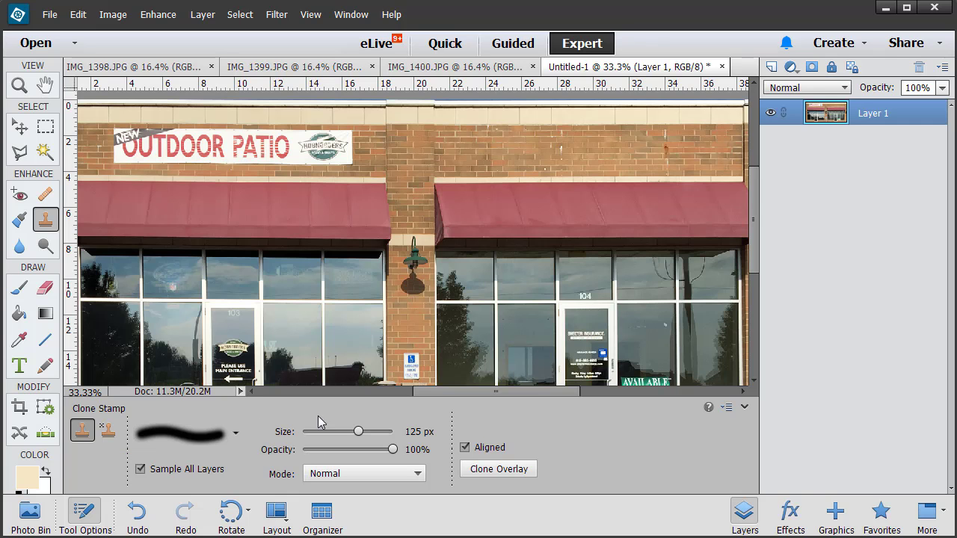
click(744, 408)
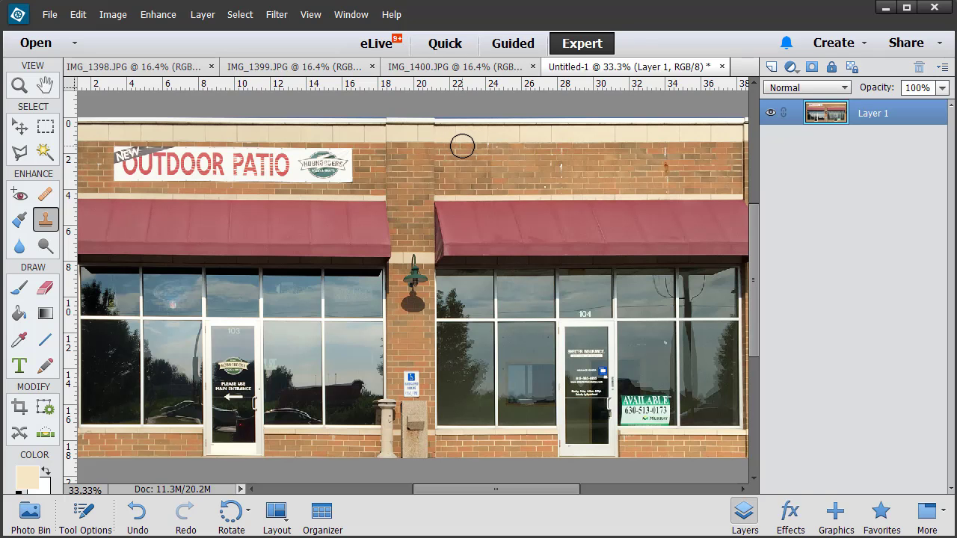
Sample plain brick and clone it over the New tag and OUTDOOR PATIO sign.
key(bracketright)
key(bracketright)
key(bracketright)
key(bracketright)
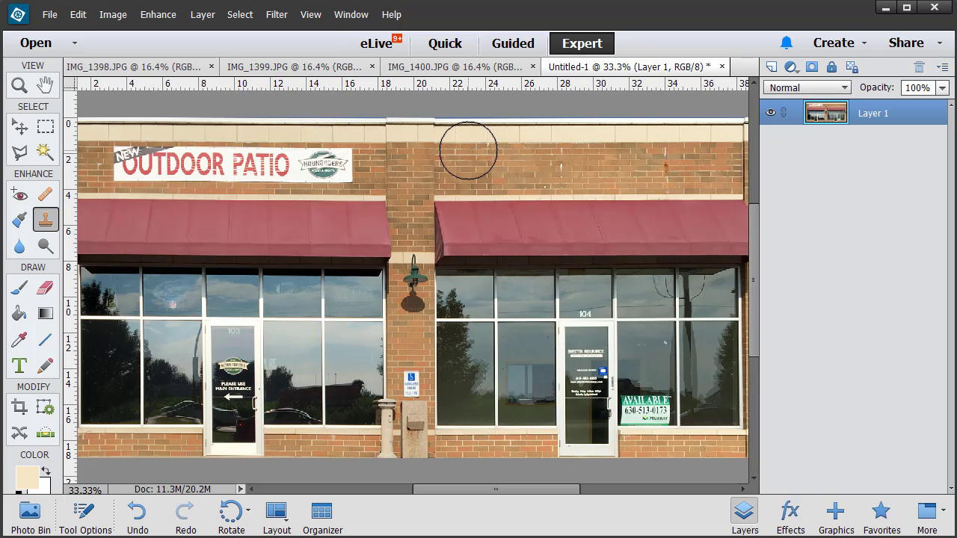
key(bracketleft)
key(bracketleft)
key(bracketleft)
key(bracketleft)
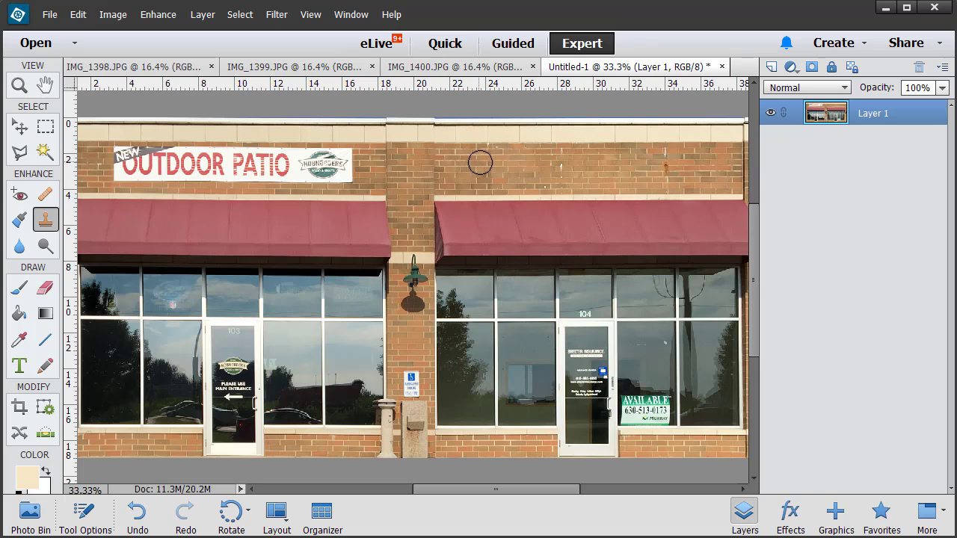
key(alt)
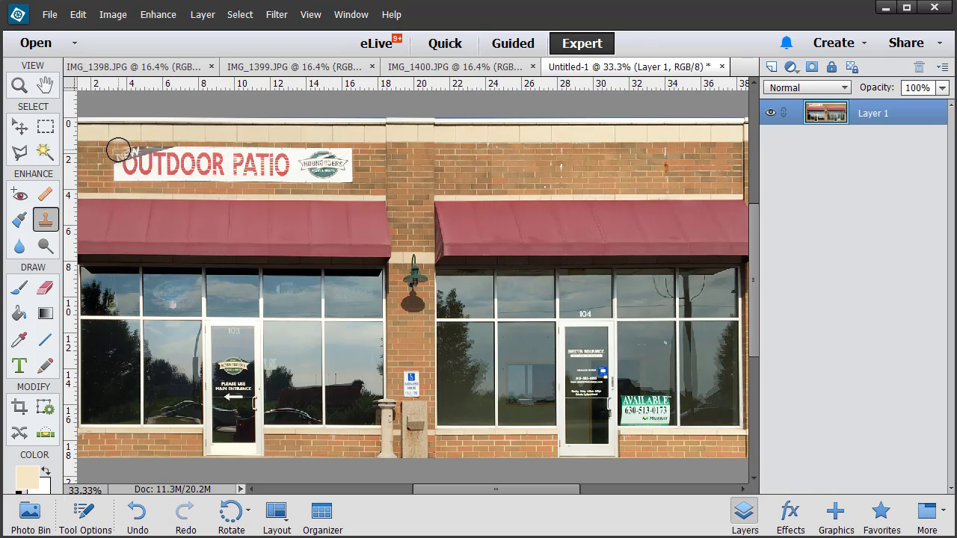
drag(118, 150, 116, 147)
mouse_move(116, 147)
mouse_down()
mouse_move(119, 175)
mouse_move(146, 175)
mouse_move(116, 175)
mouse_move(153, 178)
mouse_move(187, 177)
mouse_move(139, 167)
mouse_move(167, 159)
mouse_move(125, 157)
mouse_move(216, 160)
mouse_move(173, 159)
mouse_move(198, 159)
mouse_move(208, 179)
mouse_move(264, 180)
mouse_move(230, 177)
mouse_move(224, 161)
mouse_move(244, 160)
mouse_move(219, 157)
mouse_move(296, 159)
mouse_move(258, 173)
mouse_move(352, 179)
mouse_move(323, 171)
mouse_move(353, 170)
mouse_move(336, 165)
mouse_move(353, 159)
mouse_move(310, 158)
mouse_up()
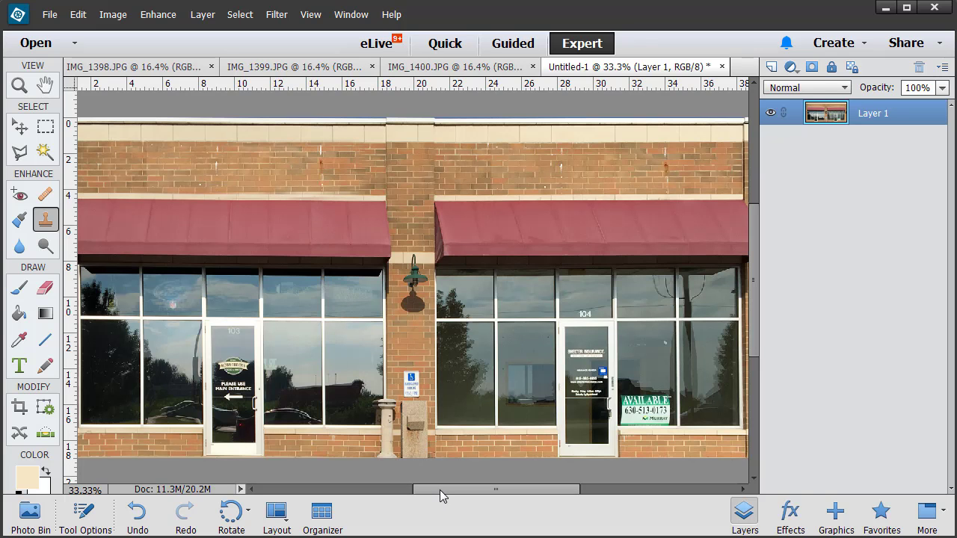
Zoom to the right pillar and clone brick over the wall lamp and its shadow.
drag(440, 490, 461, 490)
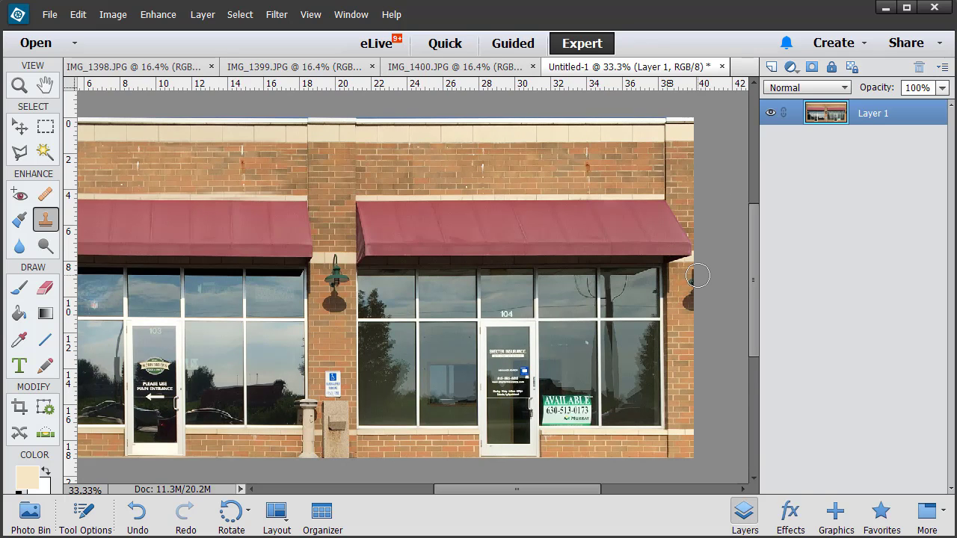
key(z)
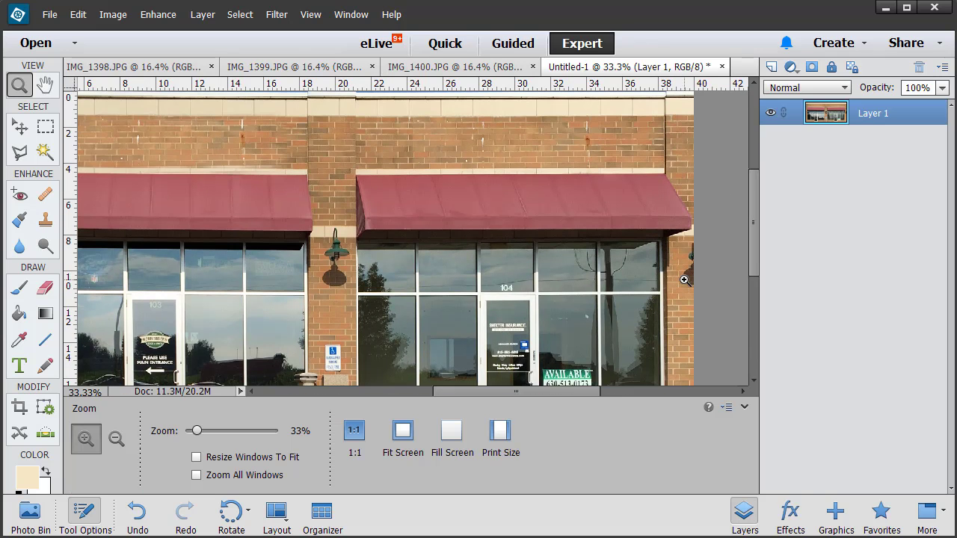
click(684, 279)
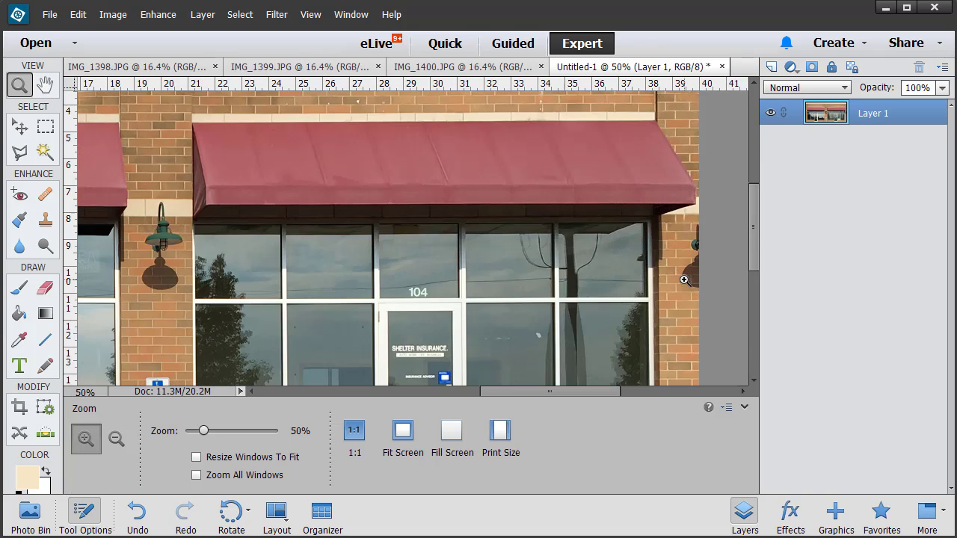
click(44, 224)
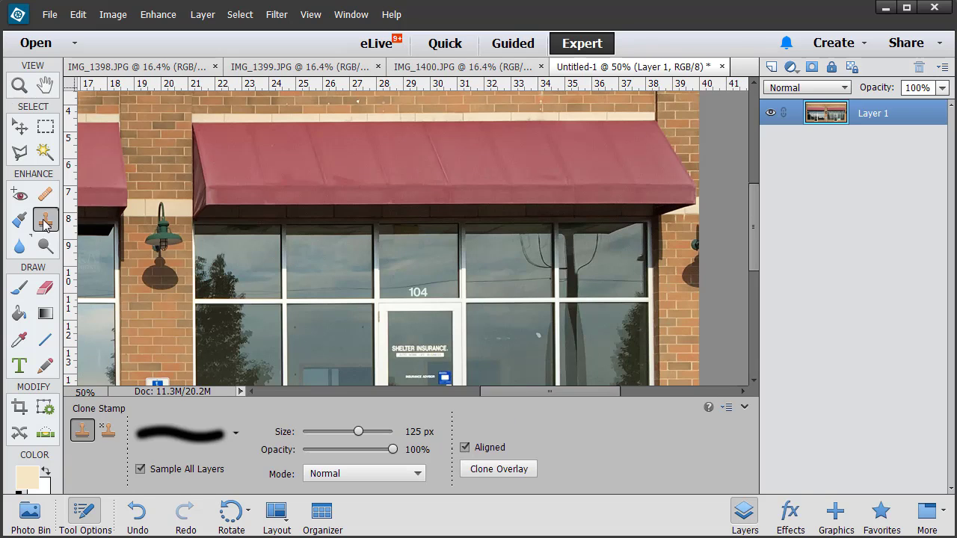
click(744, 408)
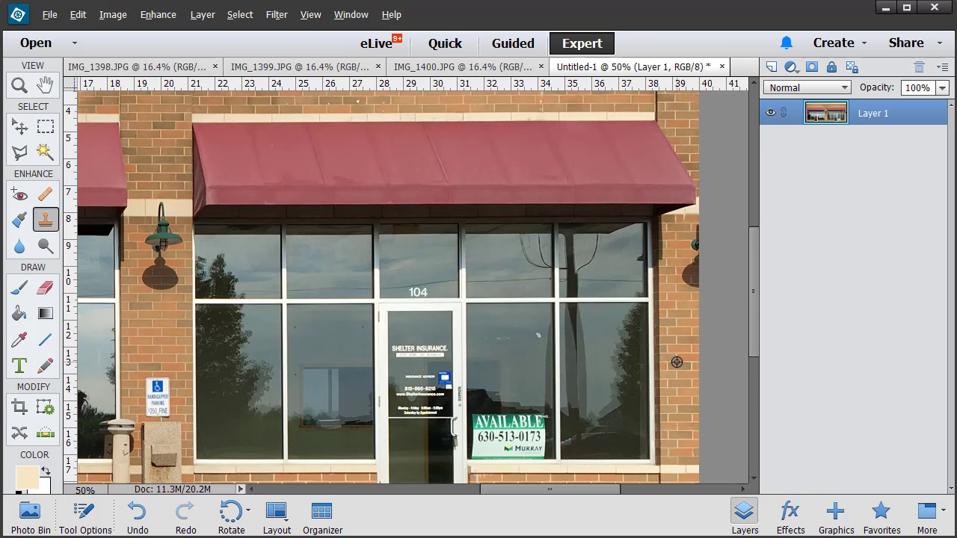
click(676, 293)
drag(676, 292, 696, 240)
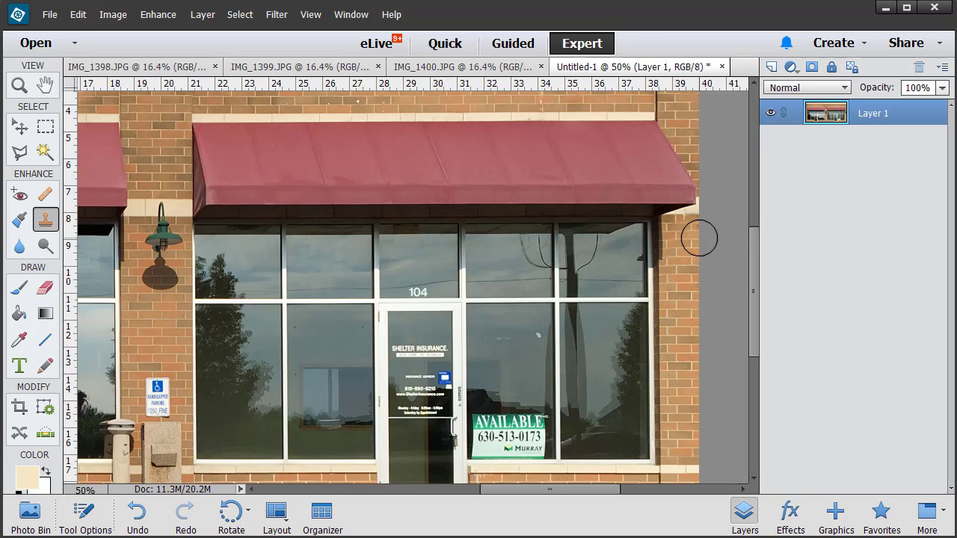
click(434, 324)
click(19, 86)
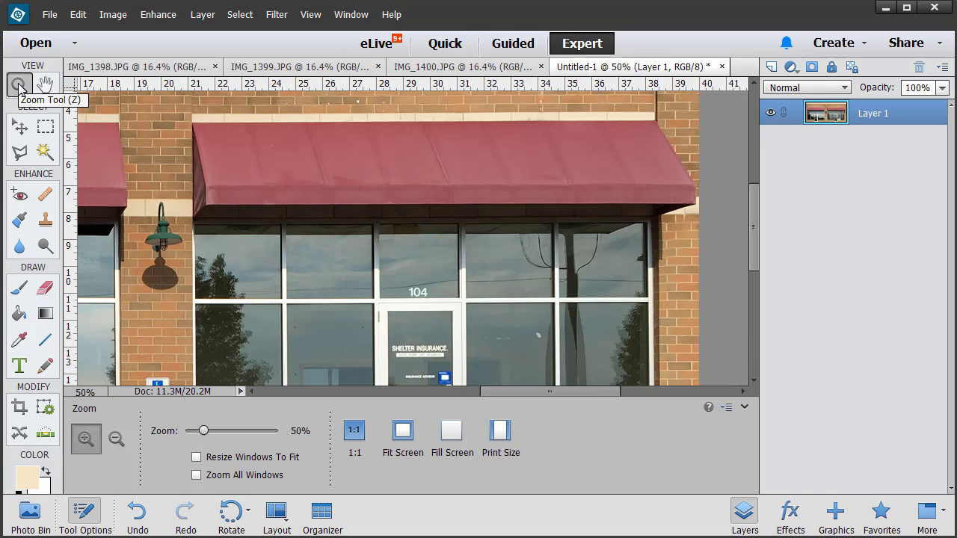
key(alt)
alt+click(303, 285)
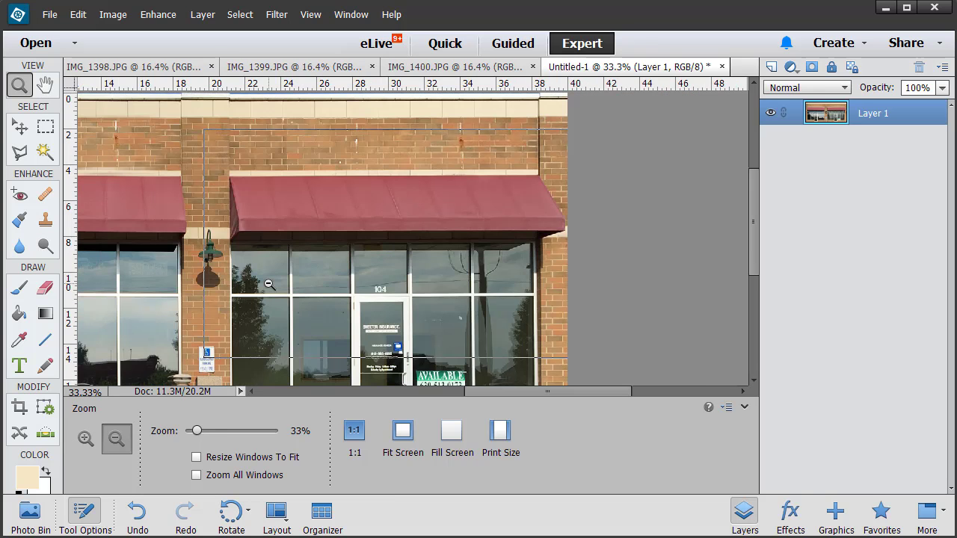
Save the cleaned facade as JPEG small-fronts.jpg in the materials folder.
alt+click(269, 285)
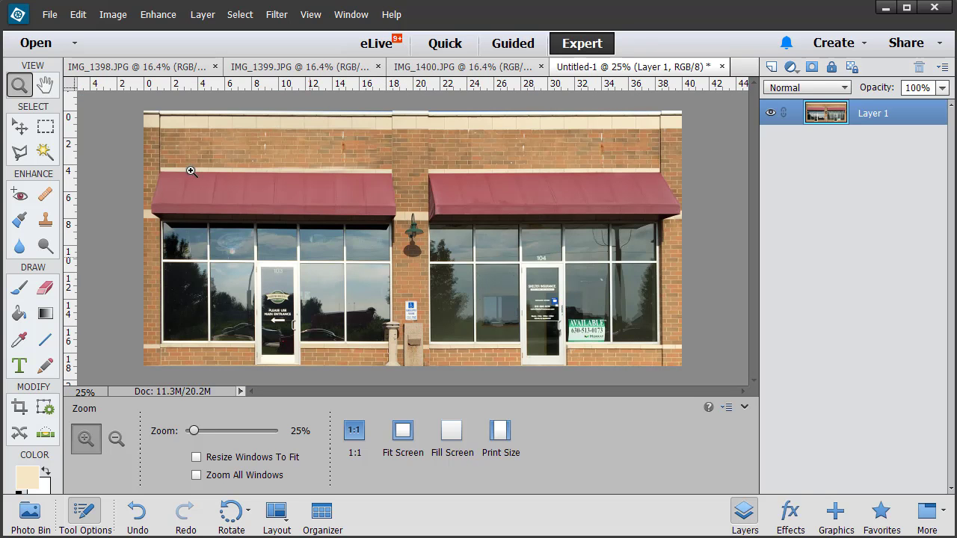
click(49, 14)
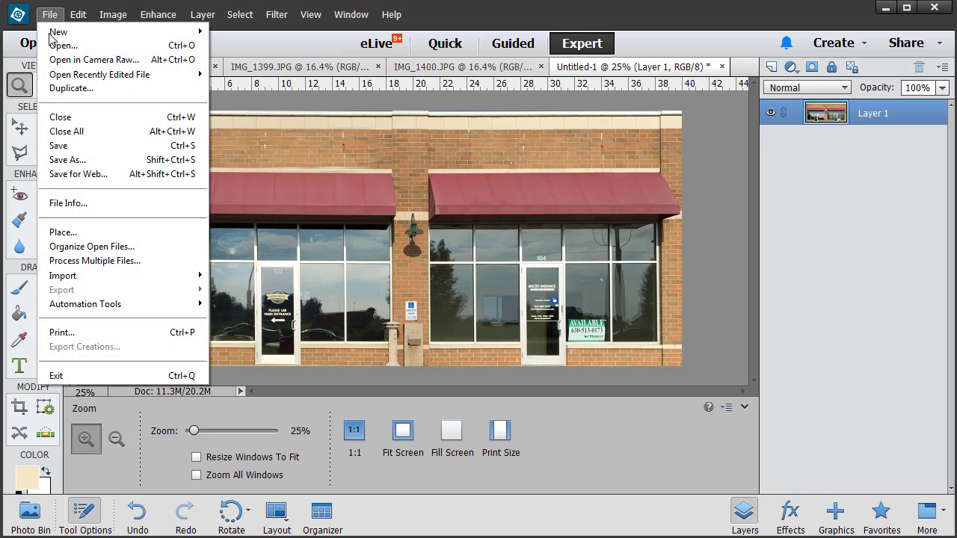
click(60, 149)
click(486, 228)
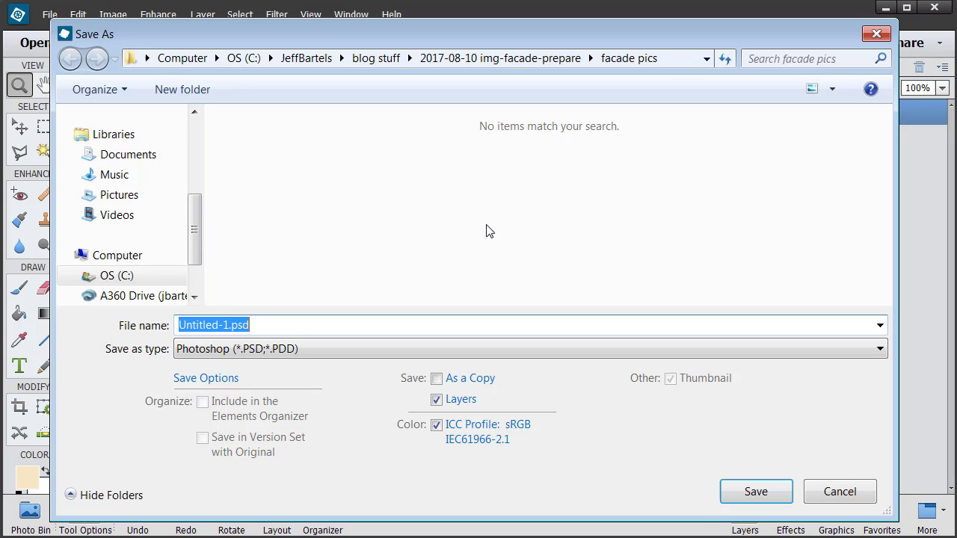
scroll(199, 193, up, 2)
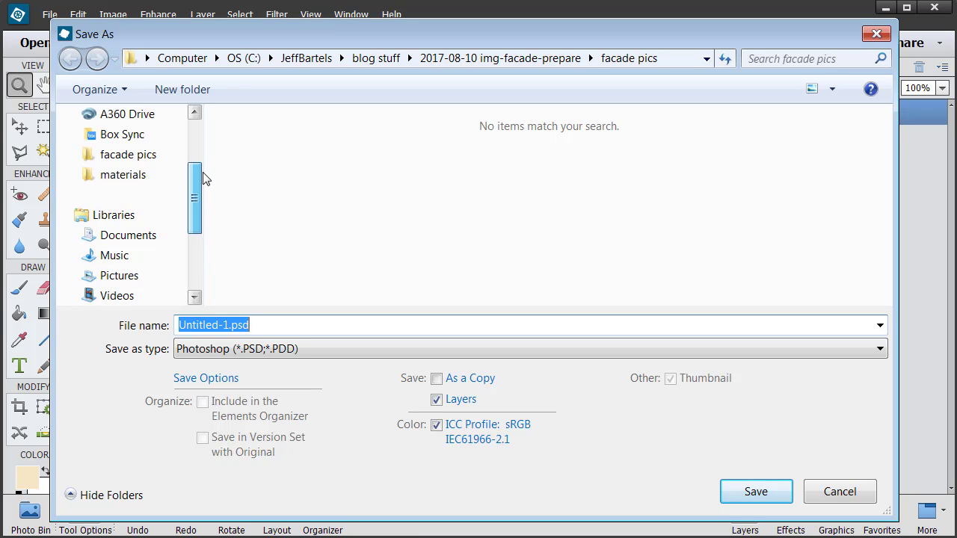
click(138, 182)
click(275, 351)
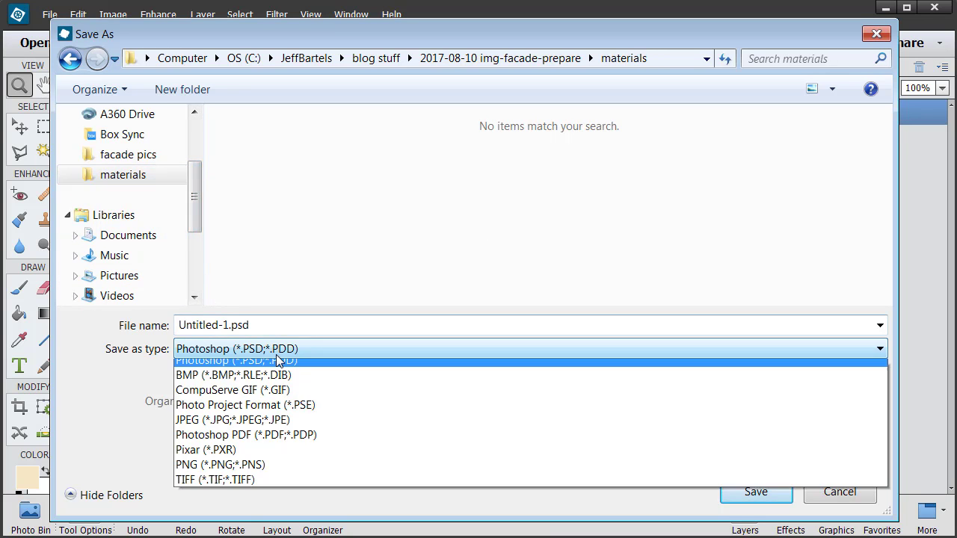
click(249, 429)
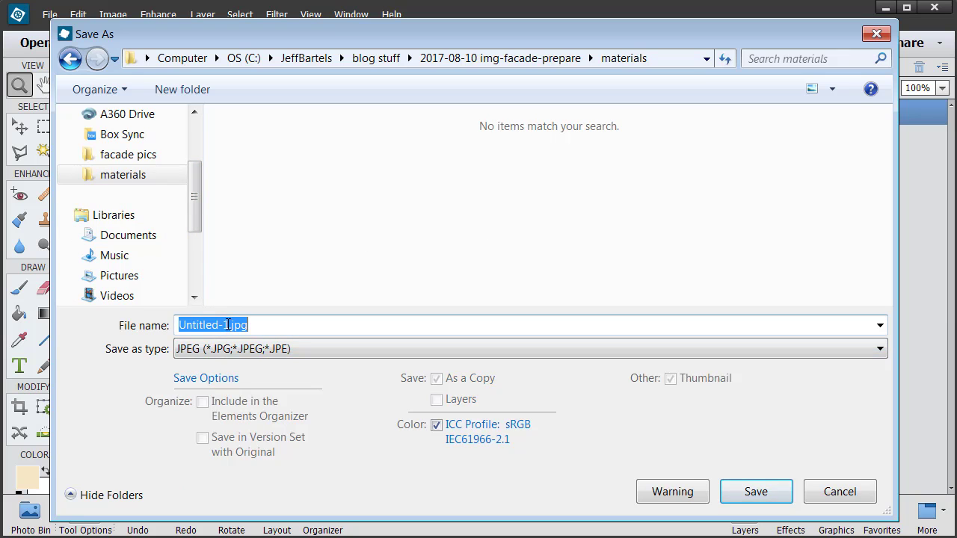
text(small-fronts)
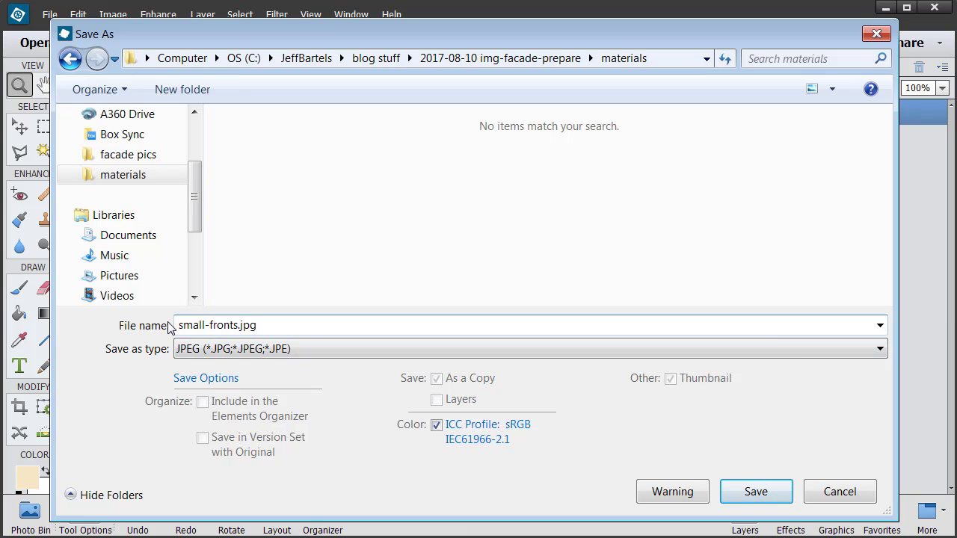
click(739, 490)
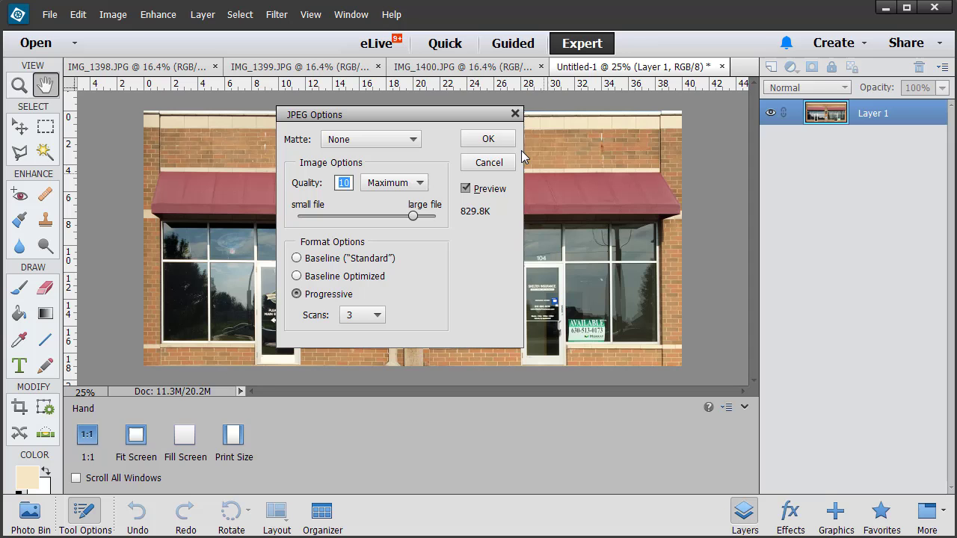
click(487, 137)
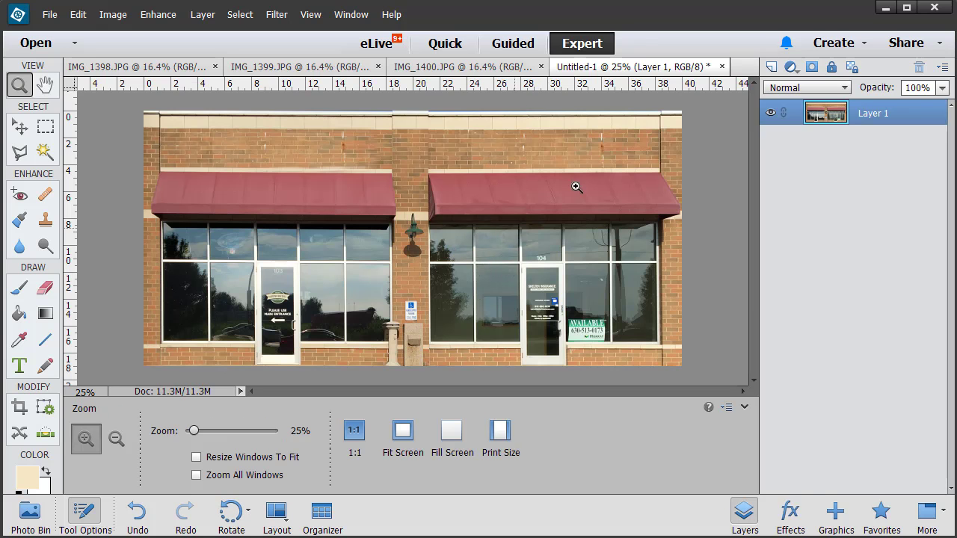
Close Untitled-1 without saving the layered version, then close IMG_1399.JPG.
click(722, 67)
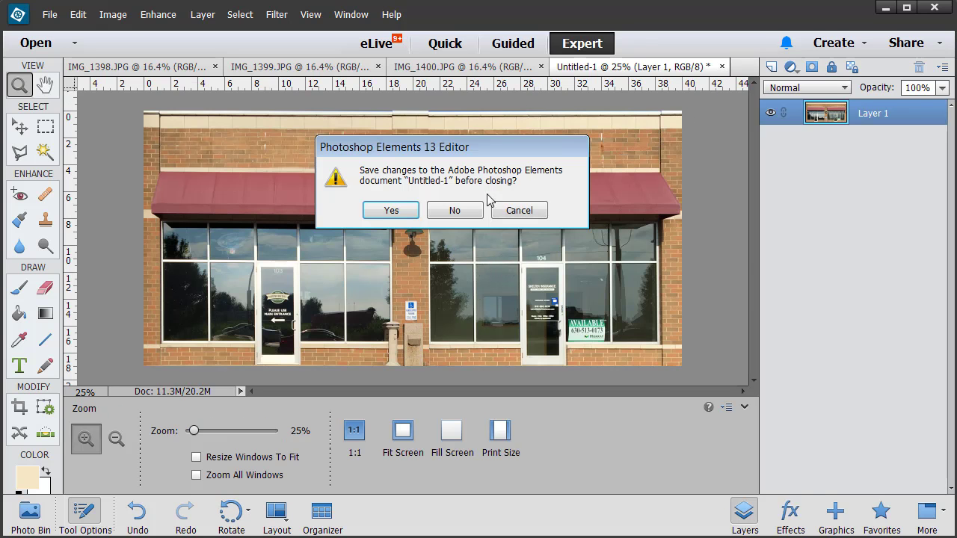
click(454, 211)
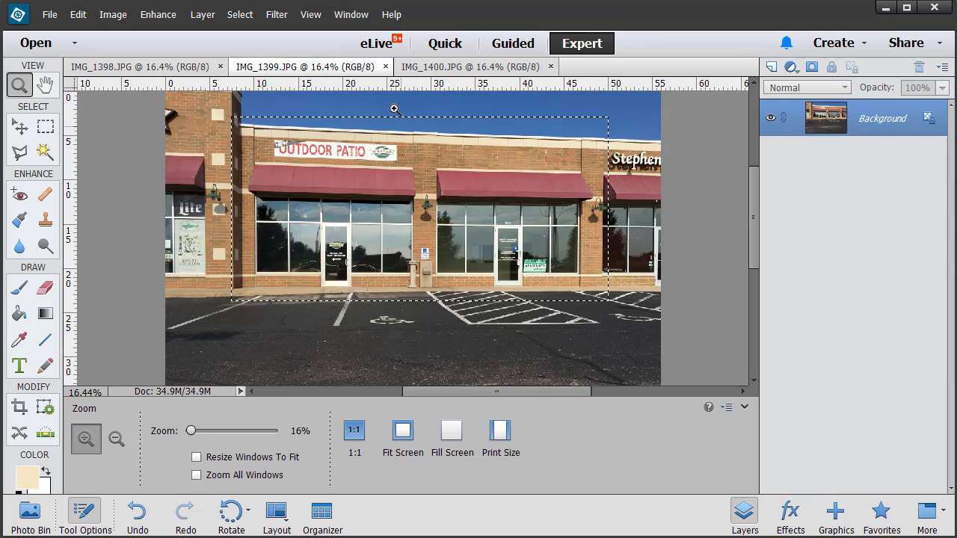
click(386, 67)
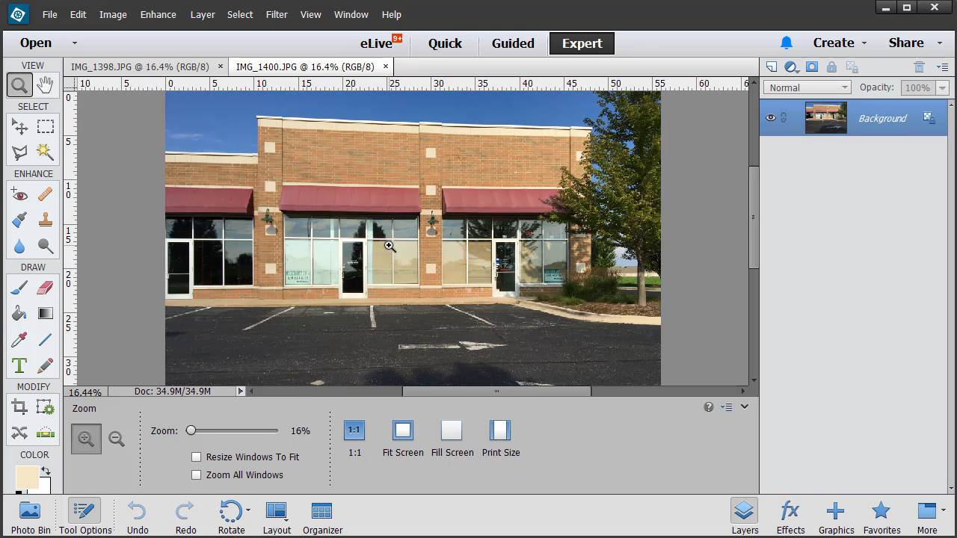
click(188, 69)
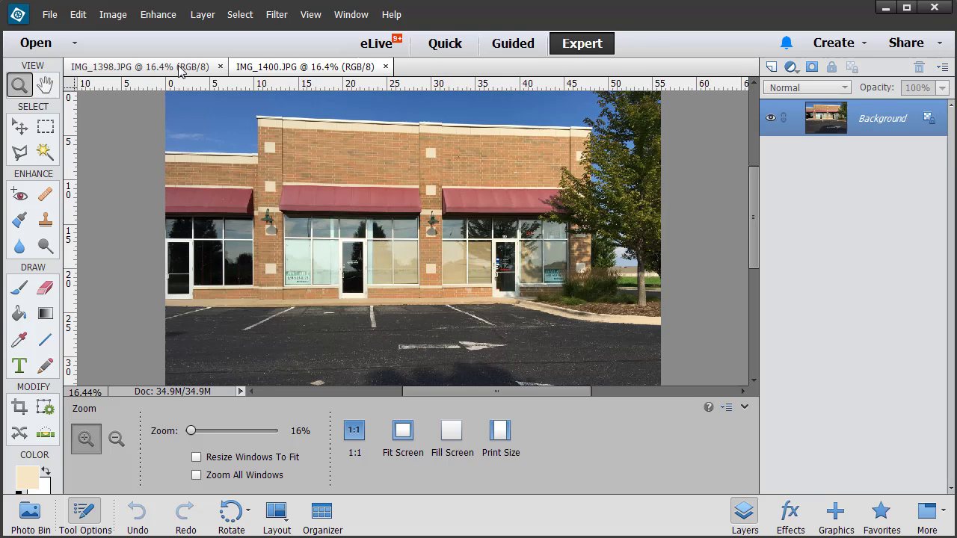
click(391, 180)
click(473, 213)
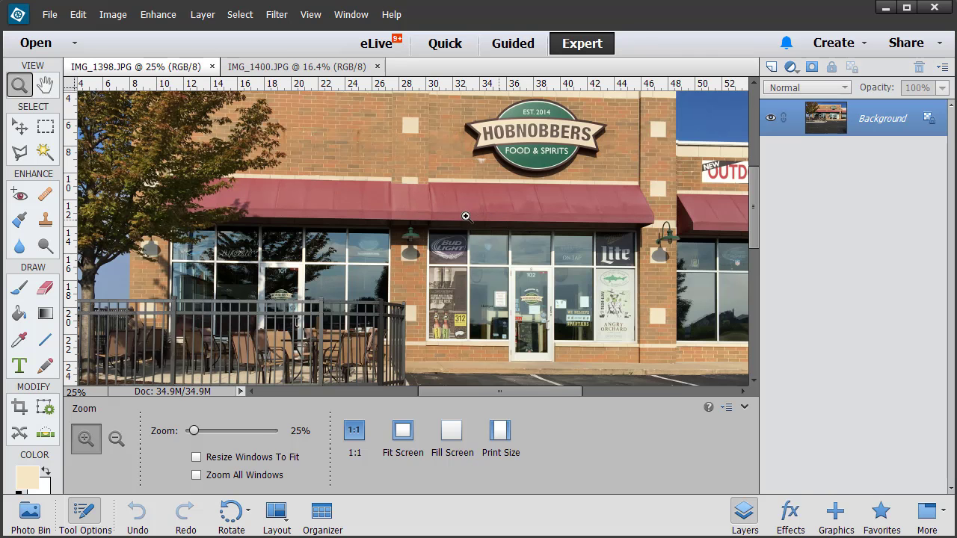
drag(754, 219, 755, 207)
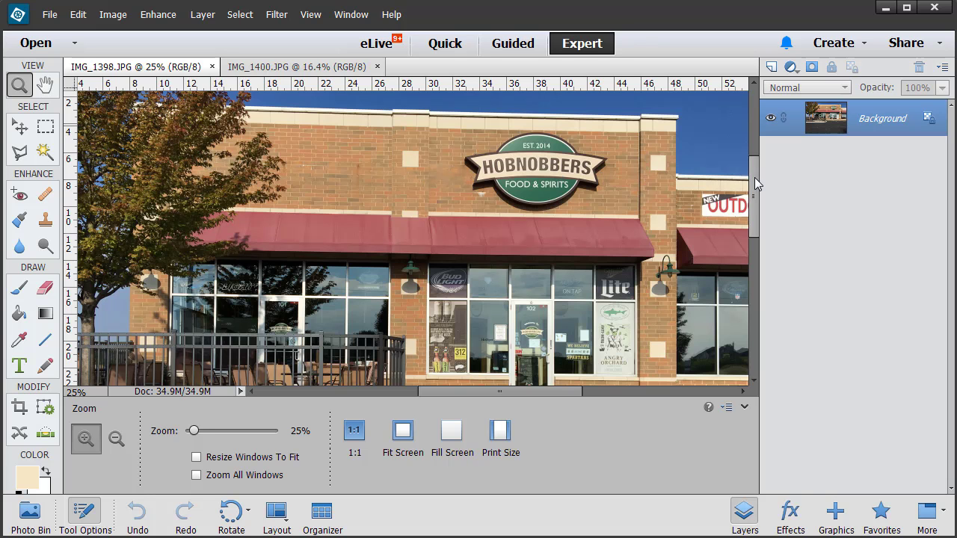
drag(754, 184, 754, 207)
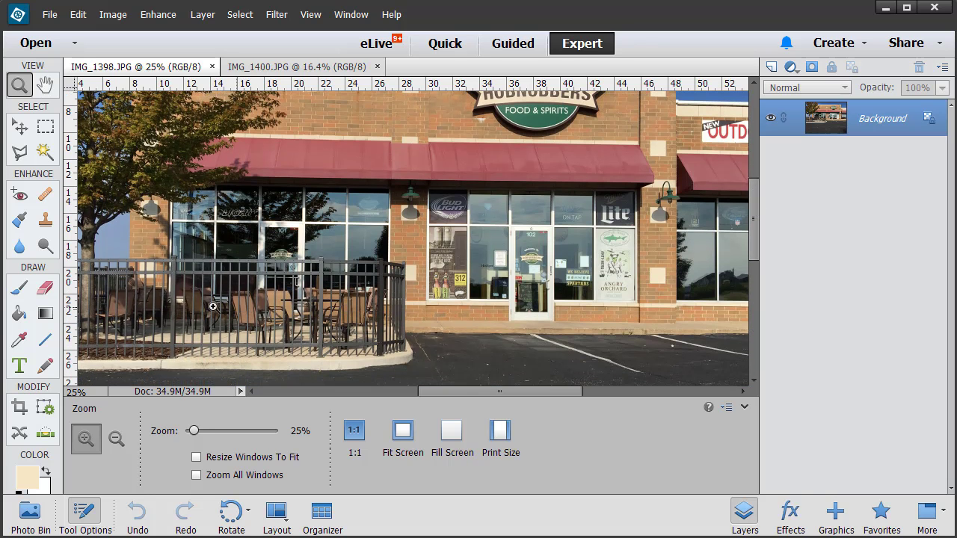
click(310, 69)
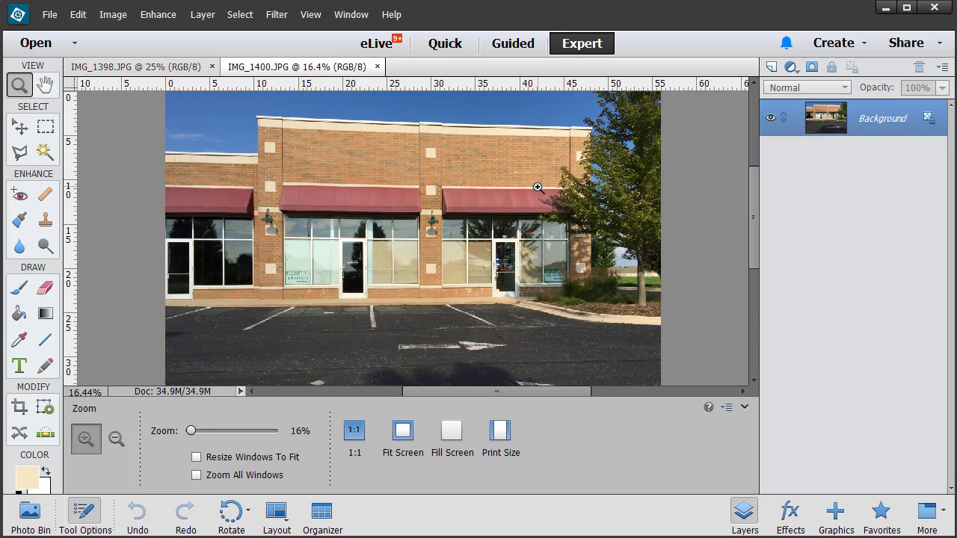
click(538, 188)
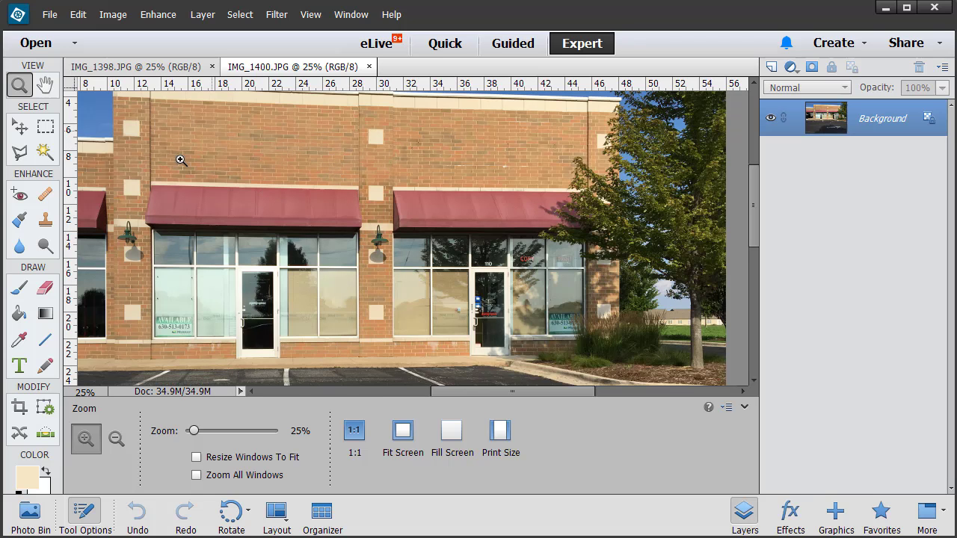
alt+click(287, 277)
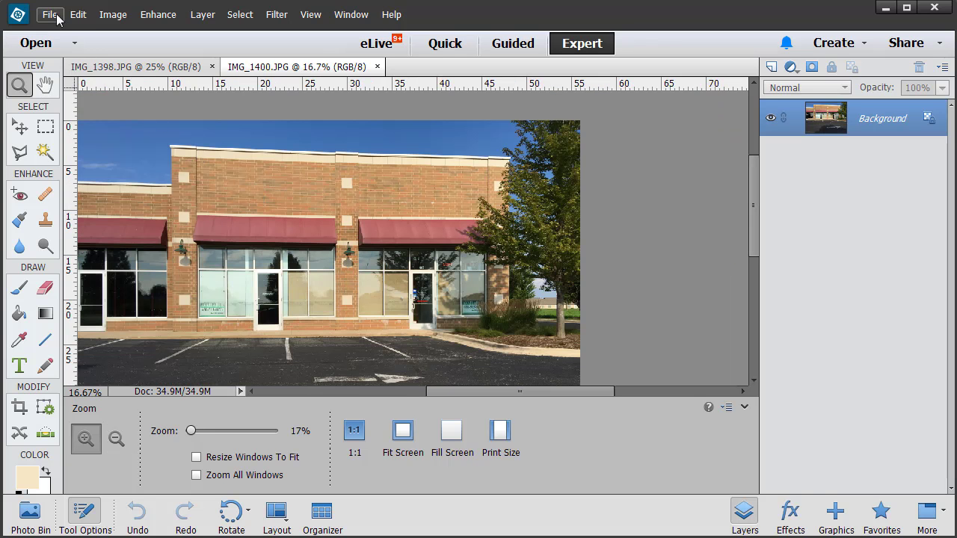
Make a new blank file in inches: width 42.5, height 23, 72 ppi, transparent background.
click(51, 15)
mouse_move(60, 31)
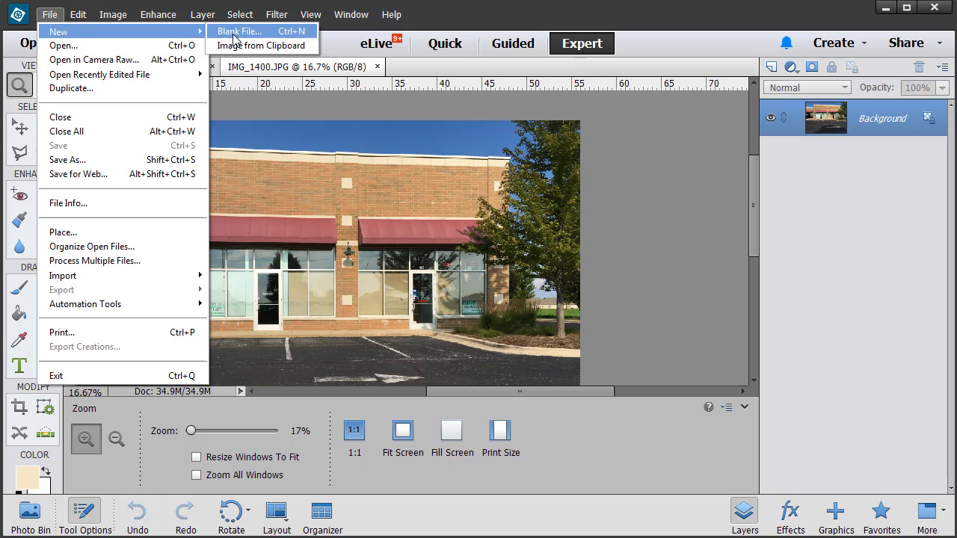
click(239, 32)
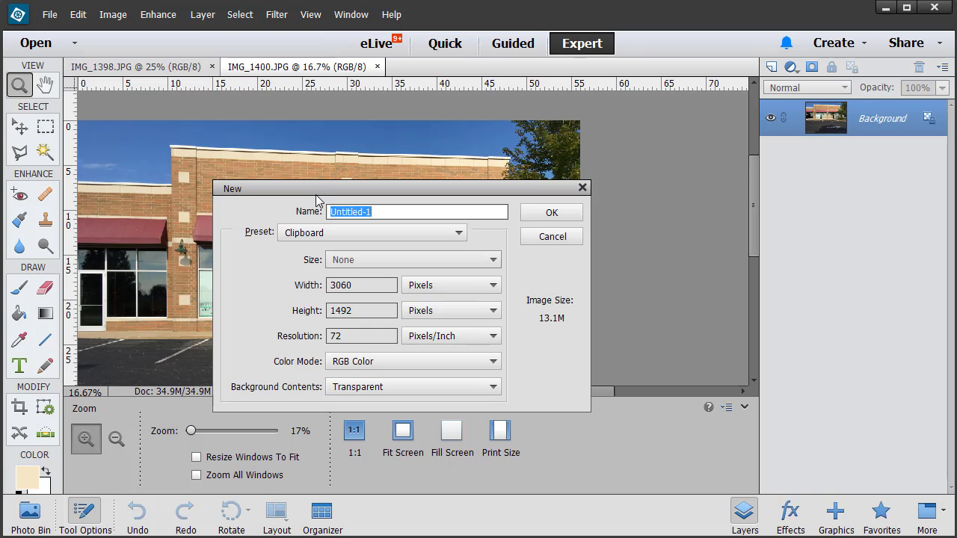
click(416, 286)
click(417, 312)
double_click(354, 285)
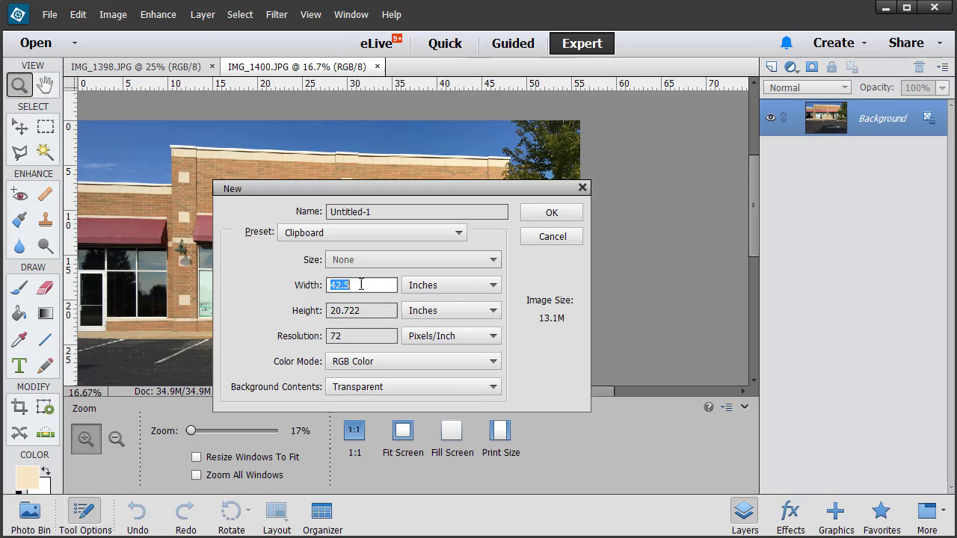
drag(366, 310, 327, 310)
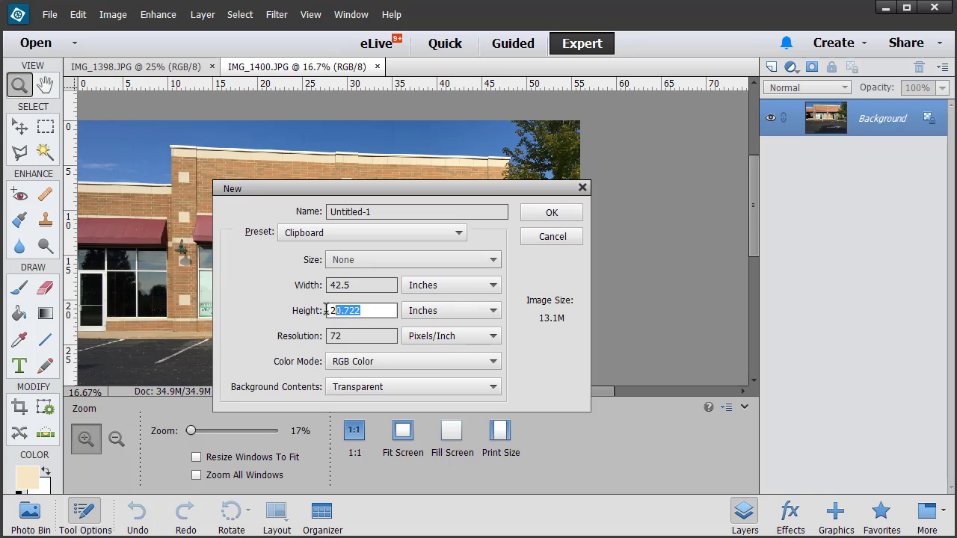
text(23)
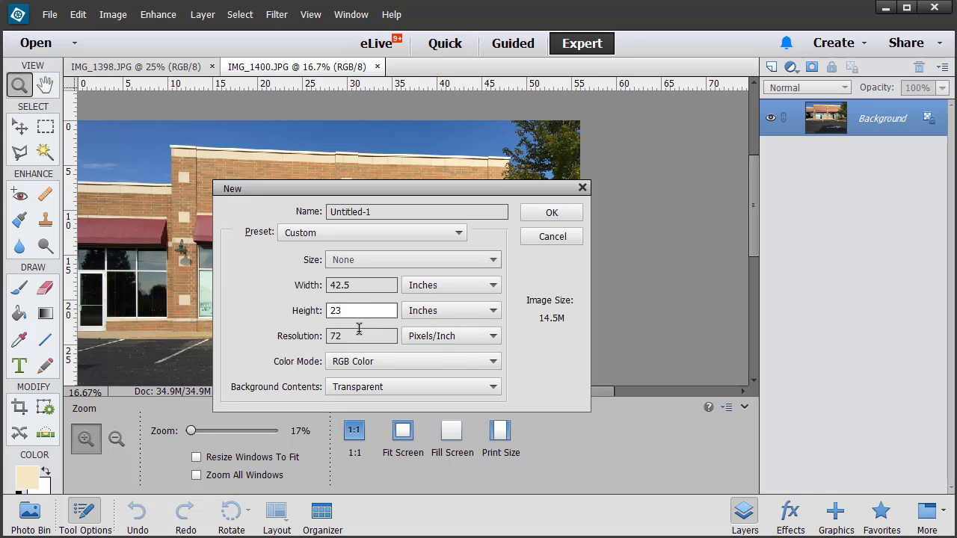
click(362, 337)
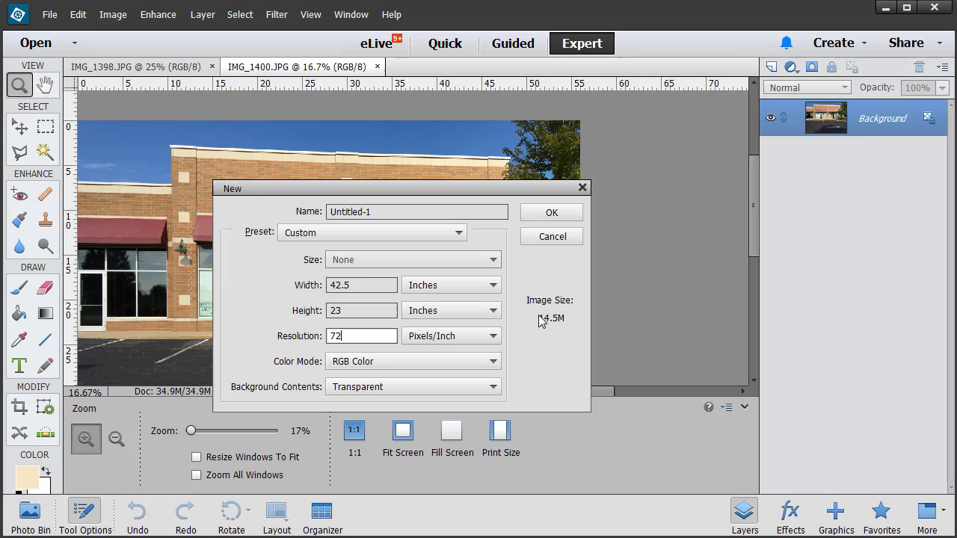
click(549, 214)
Select the IMG_1400 facade from roofline to sidewalk and drag it into the new document.
click(305, 67)
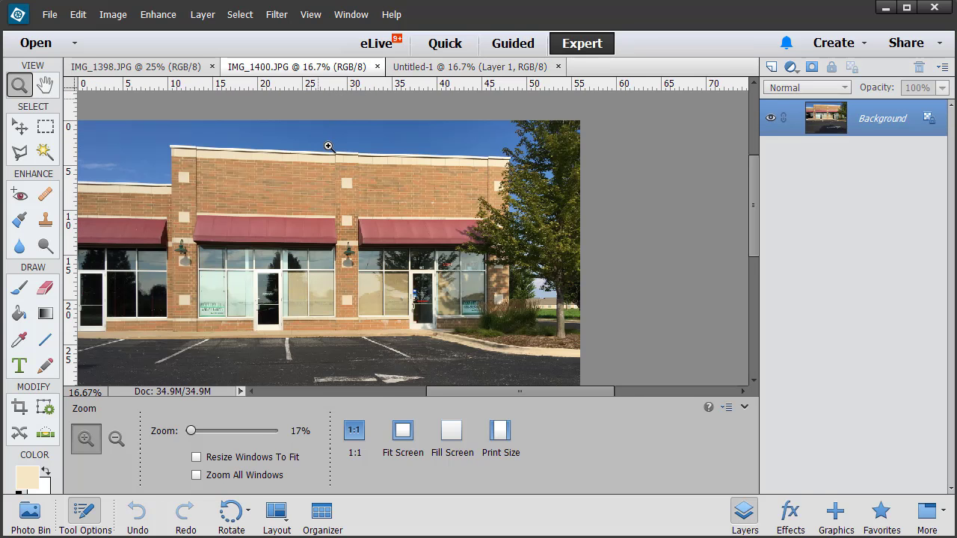
click(46, 128)
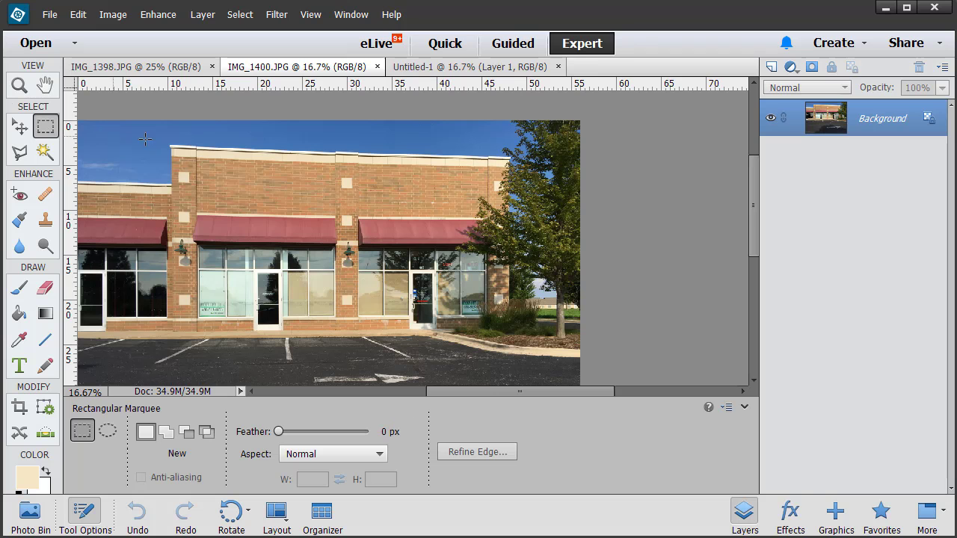
drag(161, 139, 515, 338)
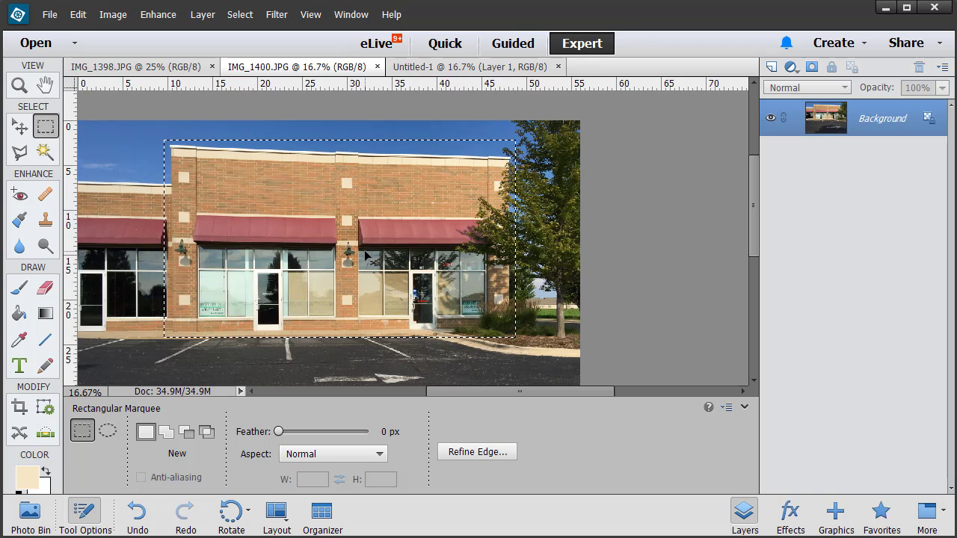
drag(366, 257, 343, 263)
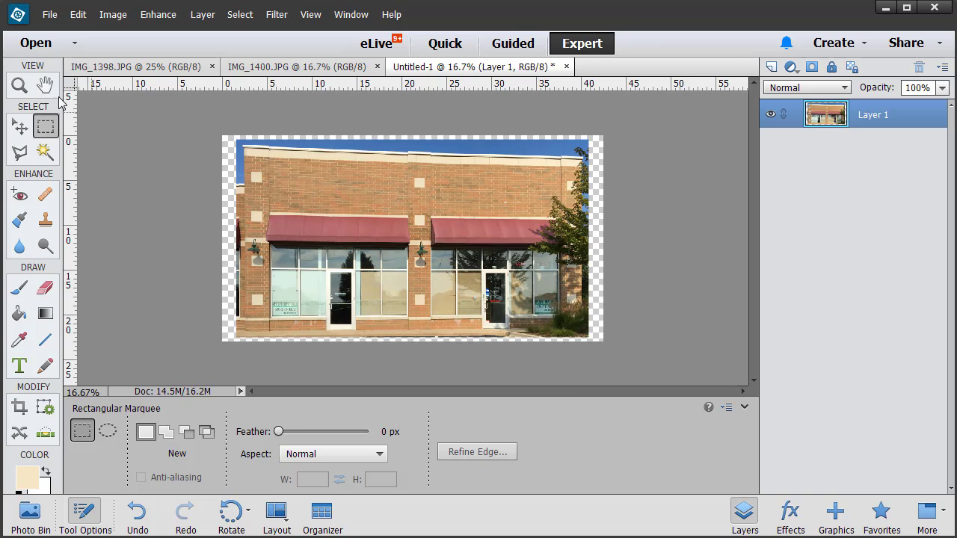
Zoom the storefront image to 25% and switch to the Move tool.
click(19, 86)
click(335, 200)
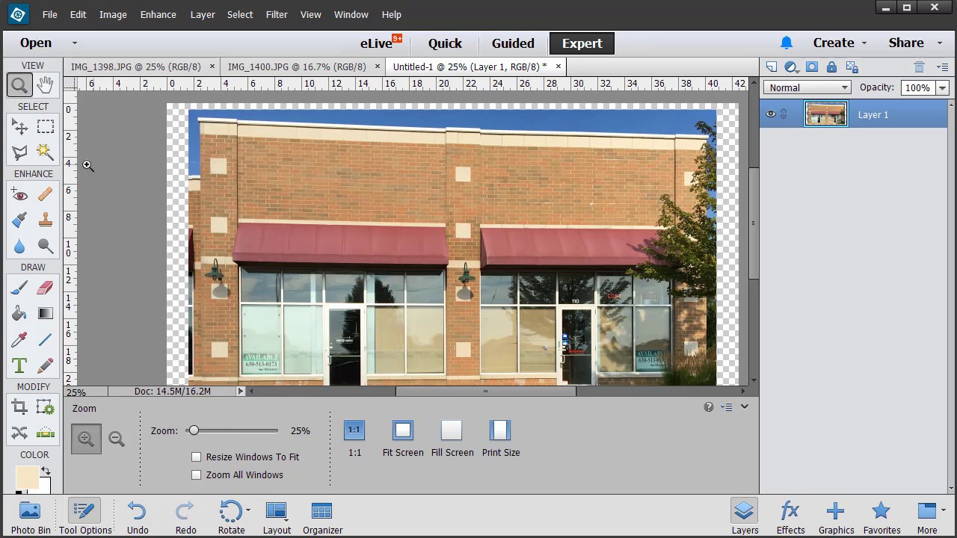
click(21, 129)
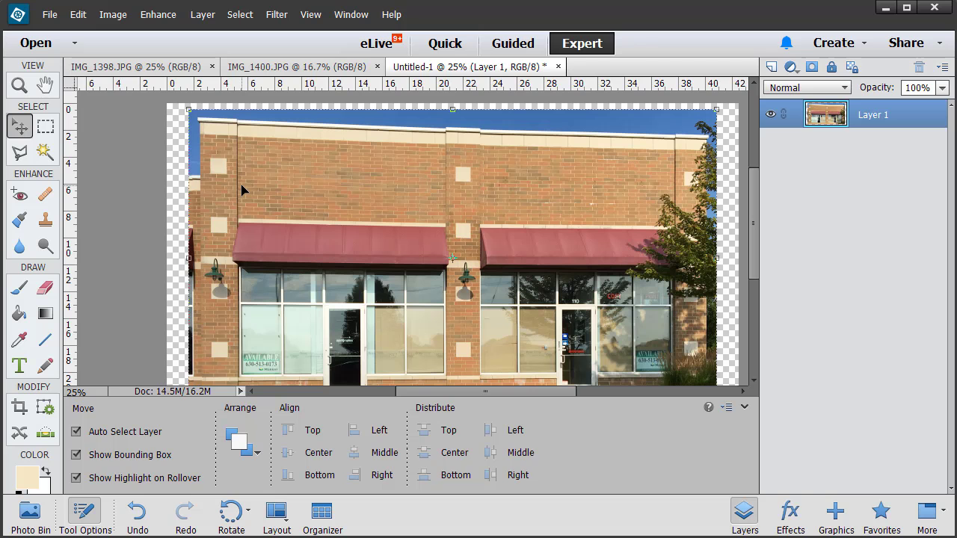
Distort the storefront layer by pulling all four corners outward to square the facade, then commit.
key(ctrl+t)
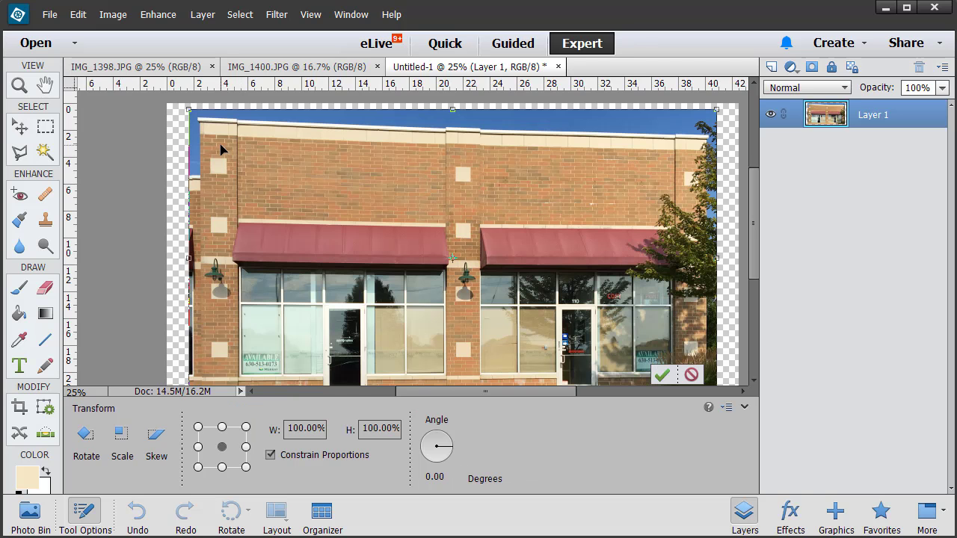
right_click(220, 149)
click(243, 222)
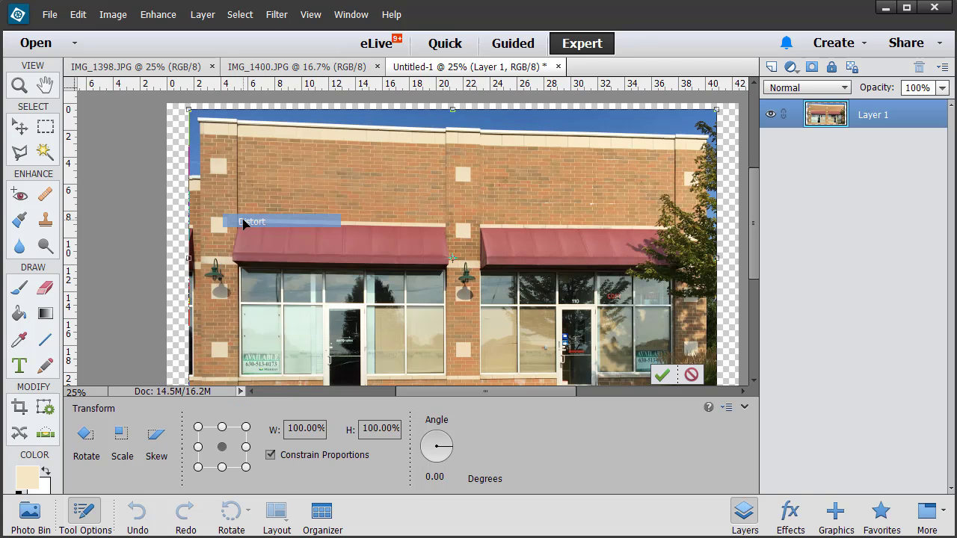
click(744, 407)
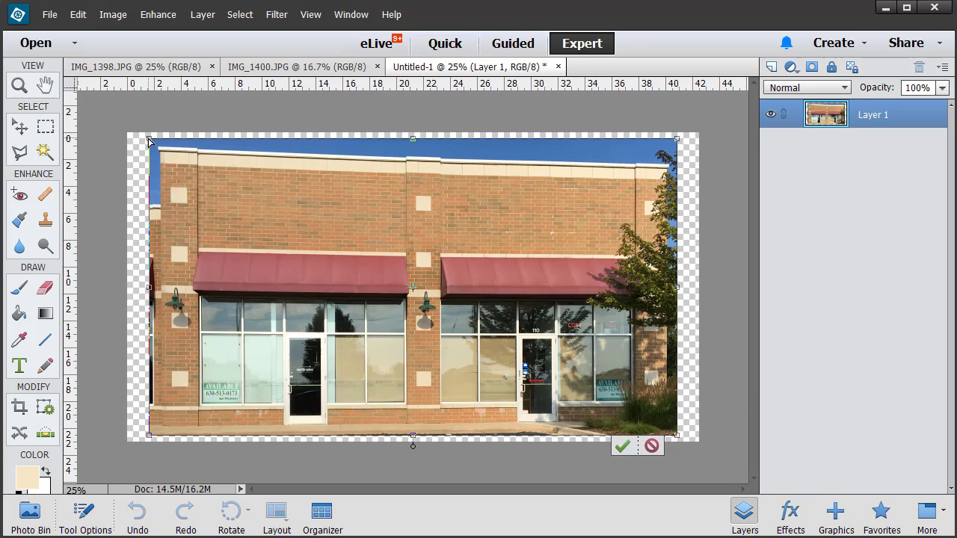
drag(150, 140, 114, 125)
drag(149, 440, 120, 453)
drag(676, 139, 717, 104)
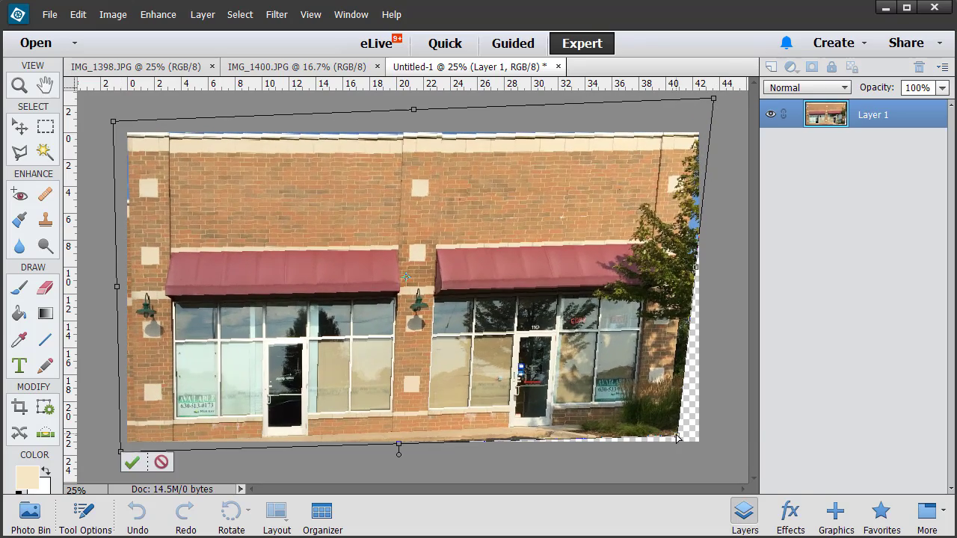
drag(677, 439, 710, 457)
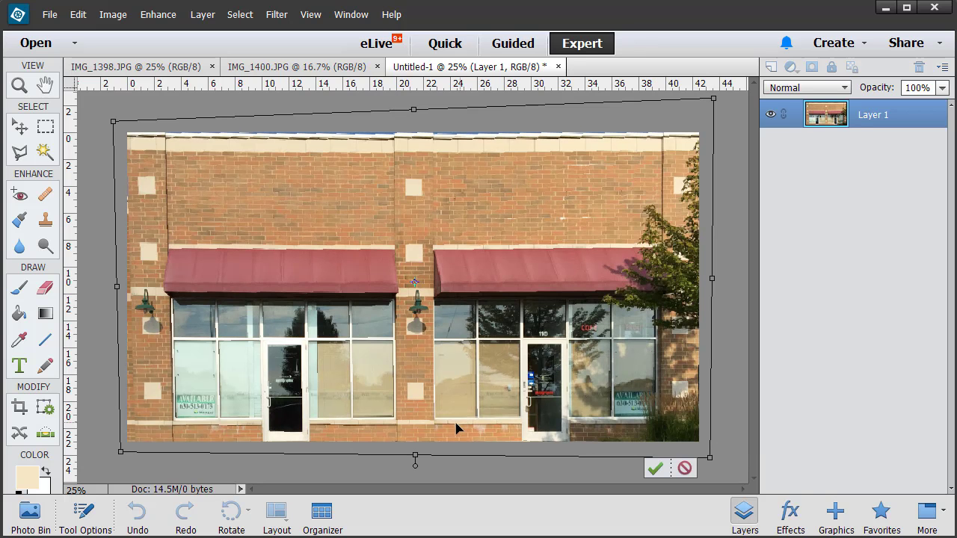
click(655, 468)
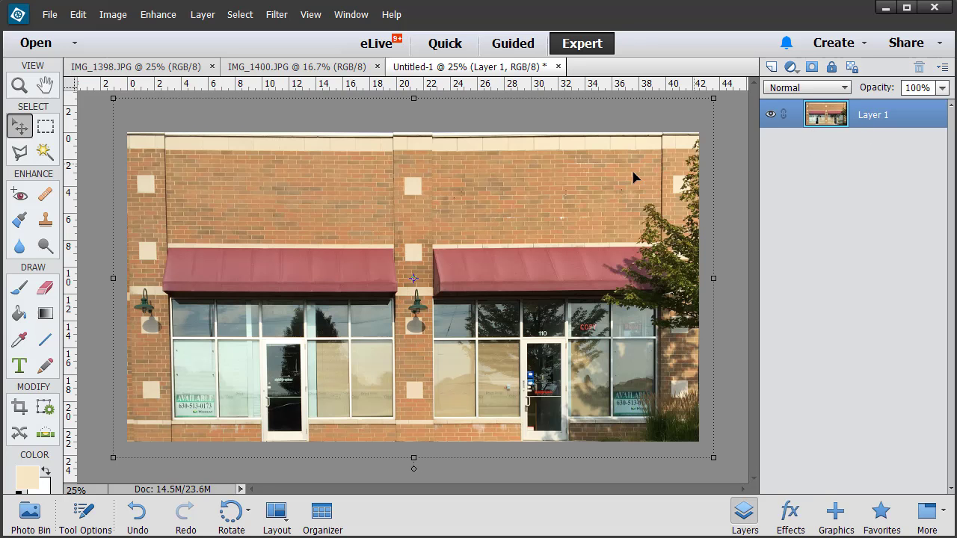
Marquee-select the left storefront bay and copy it onto Layer 2, checking by toggling Layer 1.
click(47, 128)
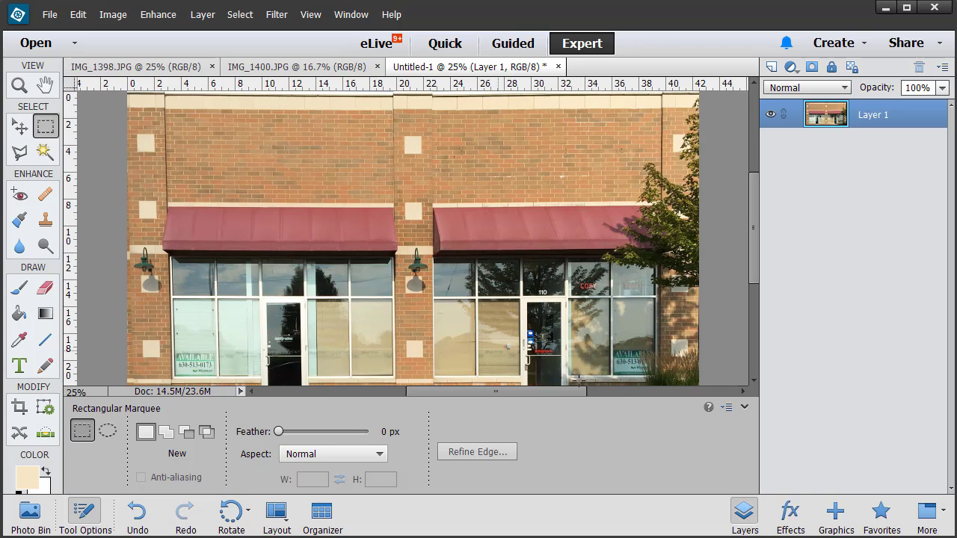
click(744, 407)
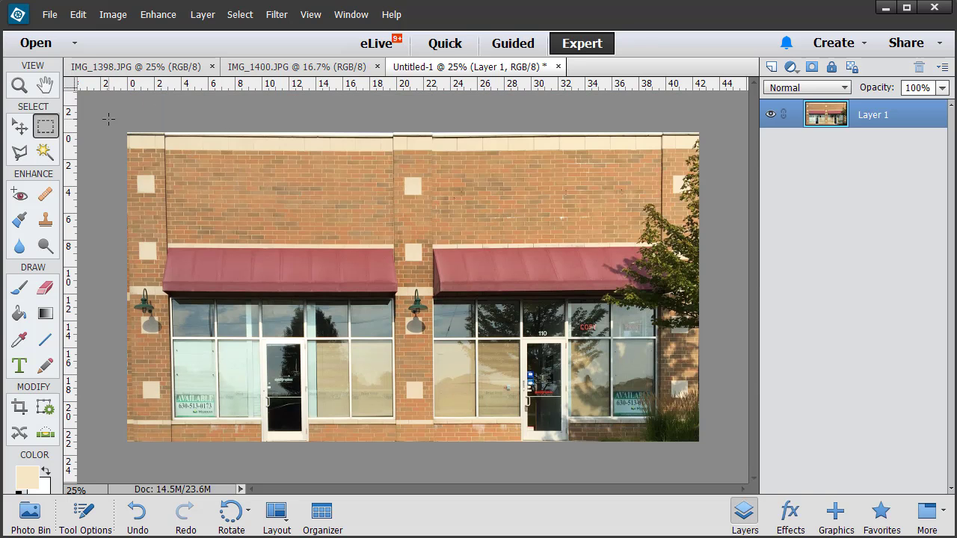
drag(109, 119, 448, 470)
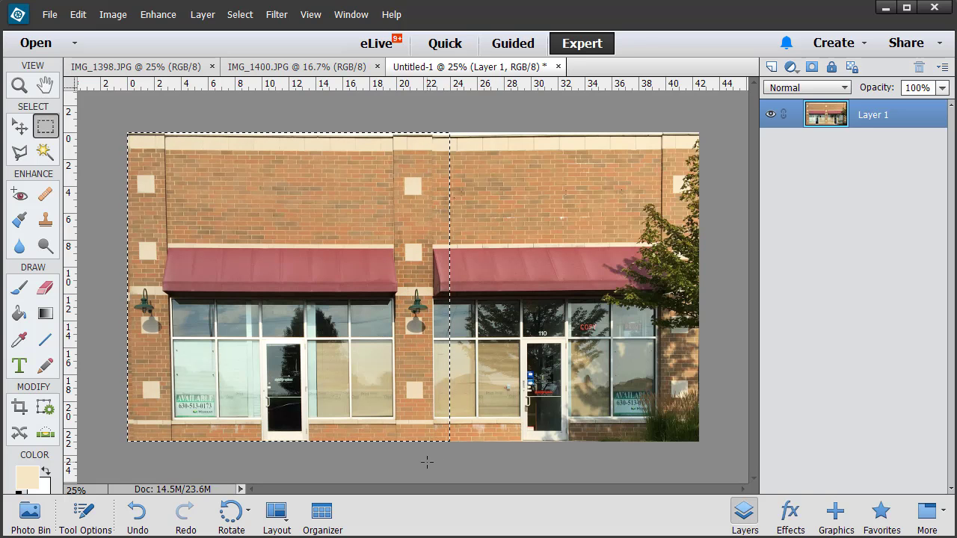
key(ctrl+j)
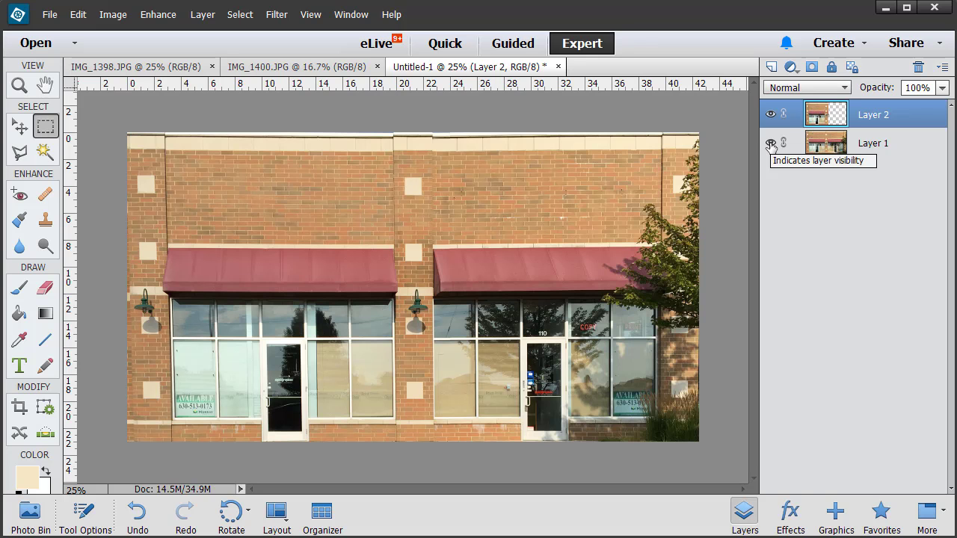
click(770, 144)
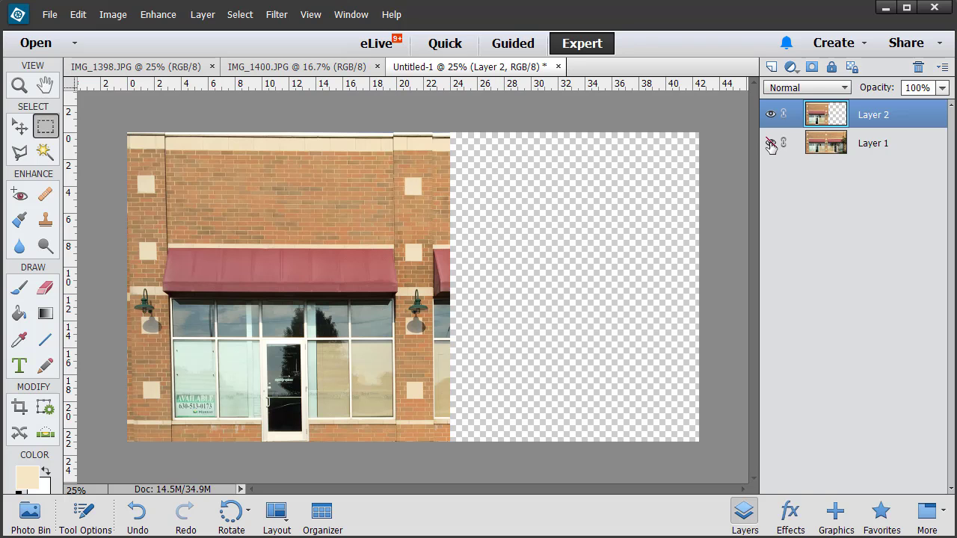
click(771, 144)
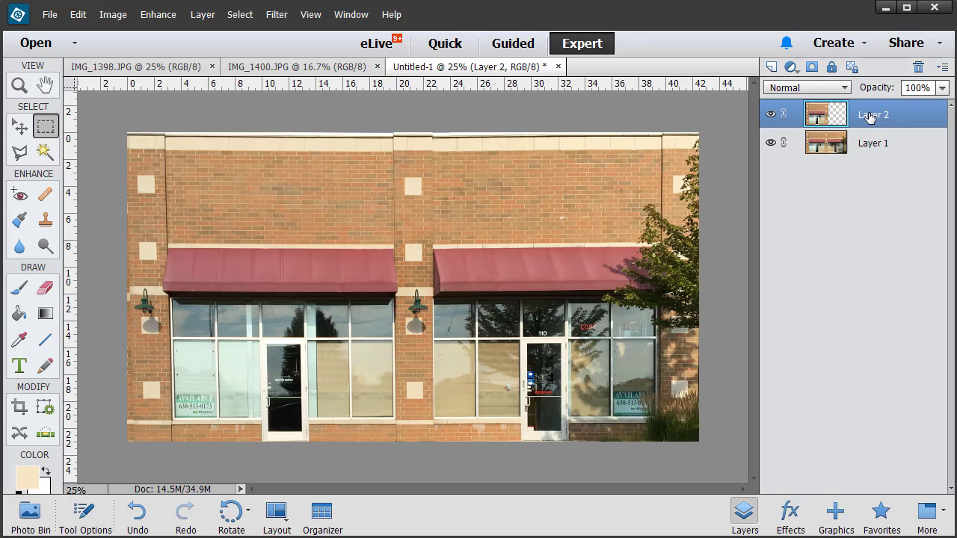
Drag Layer 2's bay over the right storefront, align it at 60% opacity, then restore 100%.
click(19, 127)
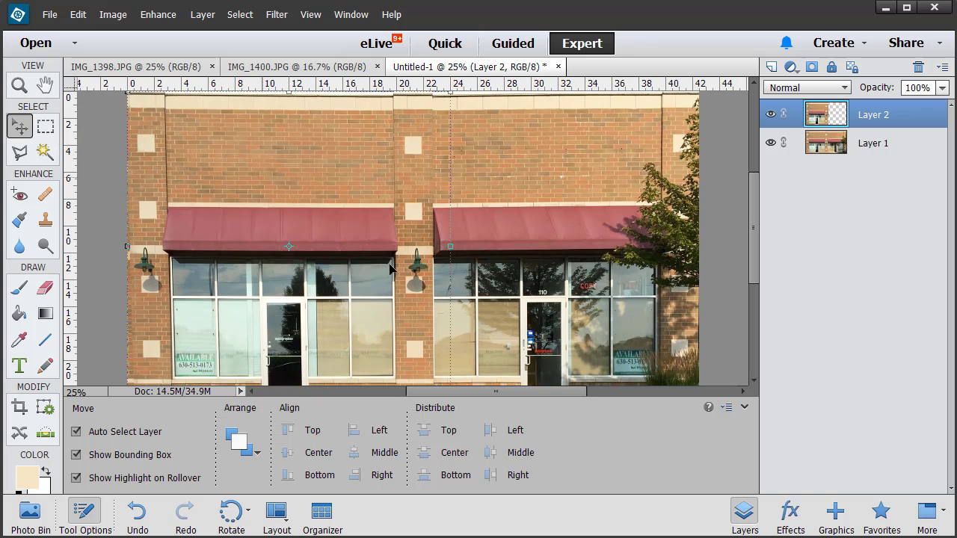
click(744, 406)
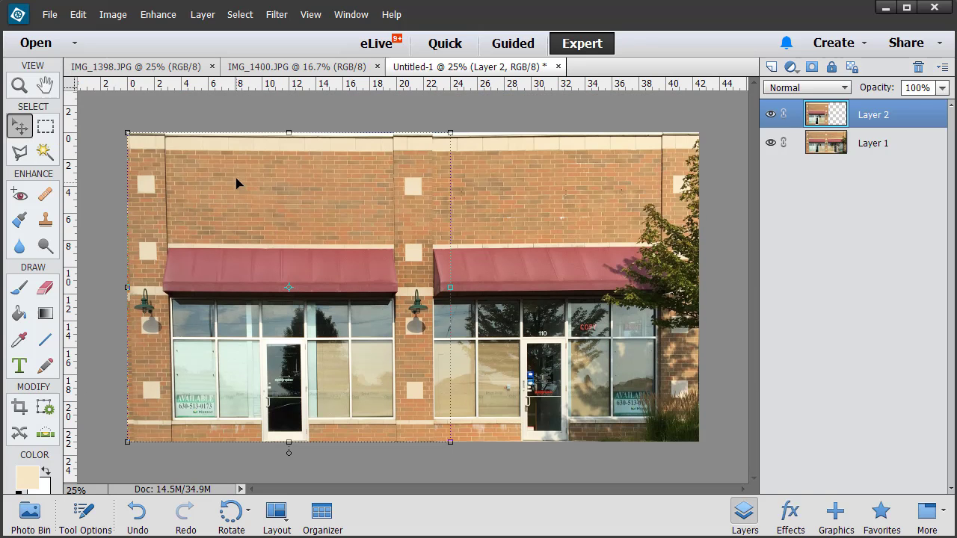
drag(231, 180, 500, 217)
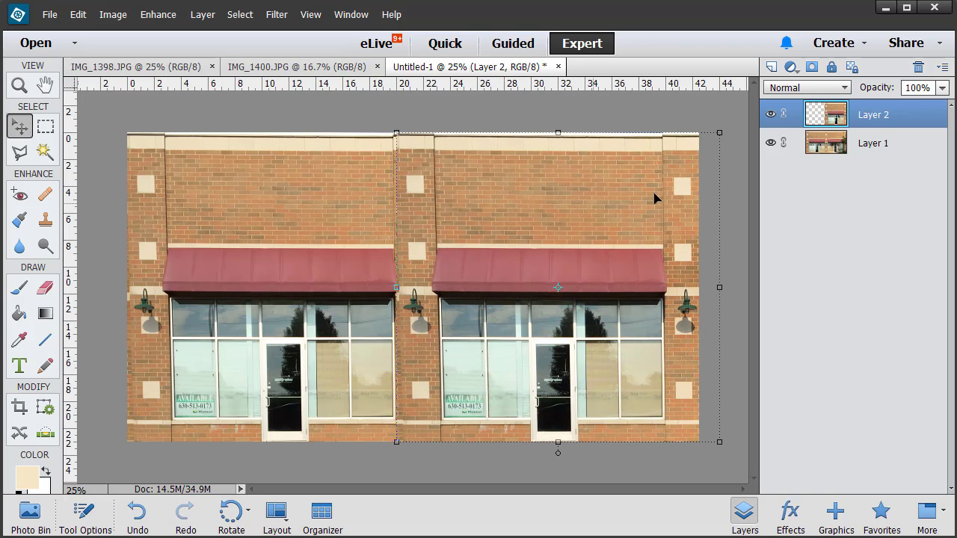
click(943, 87)
drag(943, 106, 917, 110)
click(507, 197)
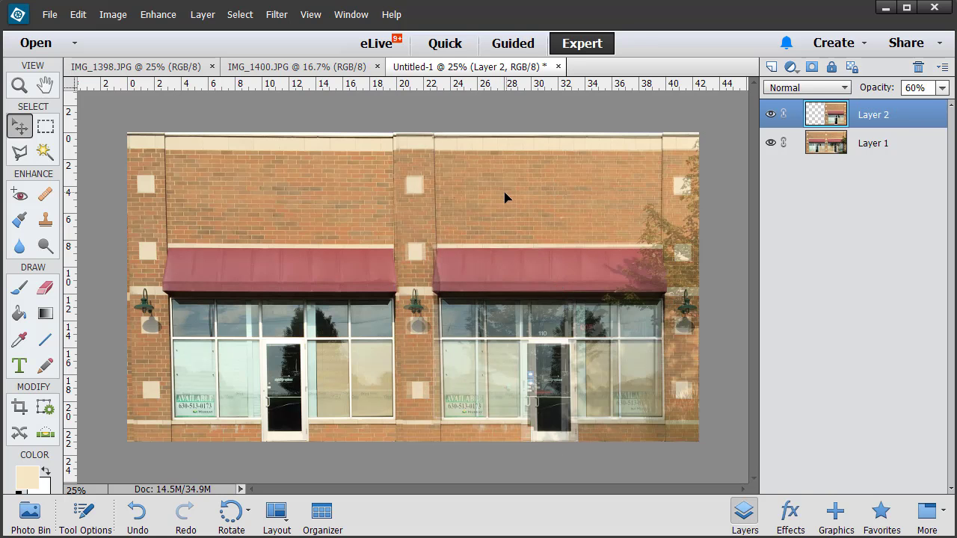
mouse_move(505, 196)
mouse_down()
mouse_move(496, 199)
mouse_move(504, 200)
mouse_up()
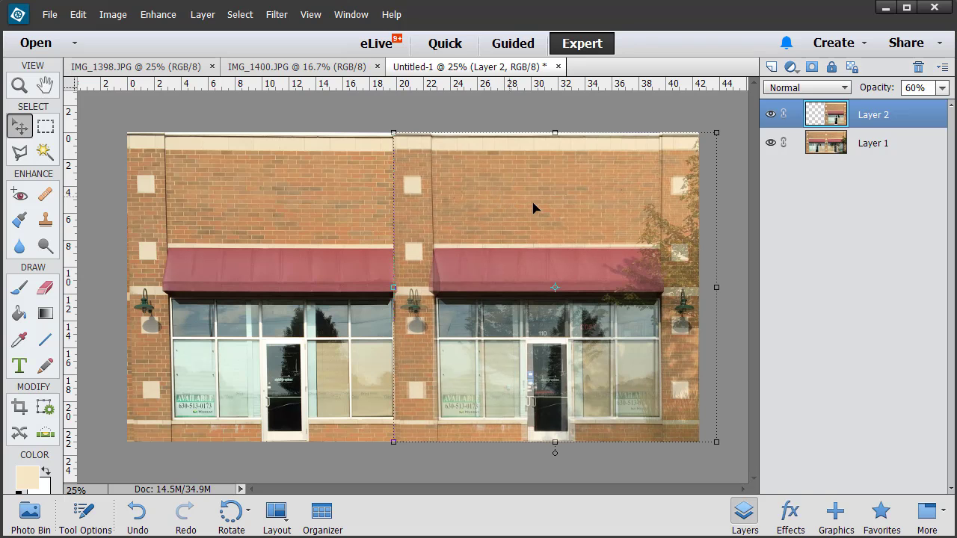
drag(942, 87, 951, 111)
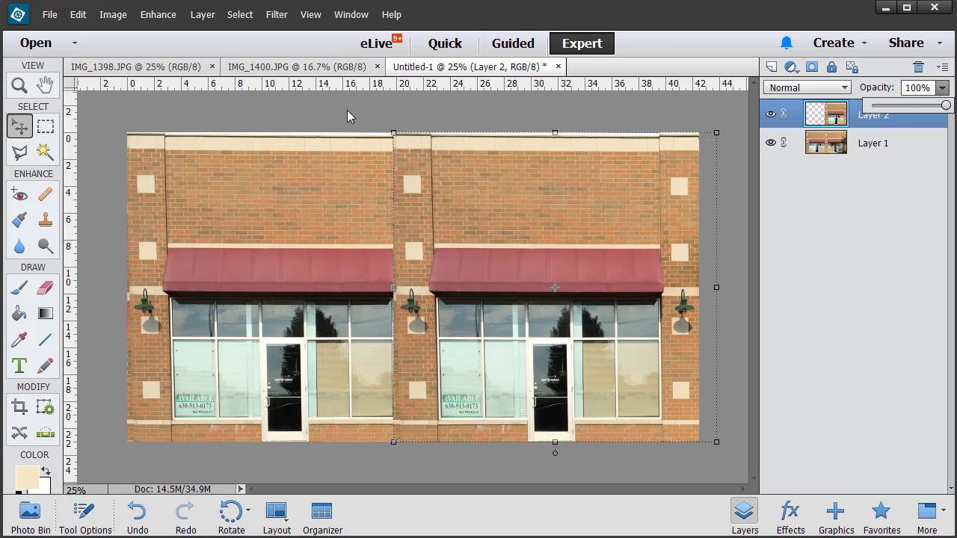
click(310, 104)
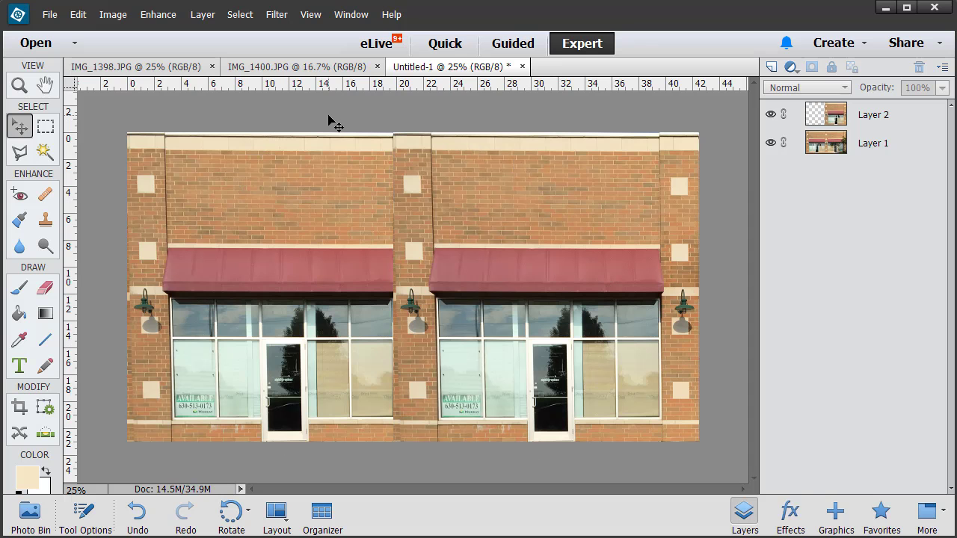
Save the image as JPEG 'large-fronts.jpg' with default quality, then restore the separate layers.
click(48, 15)
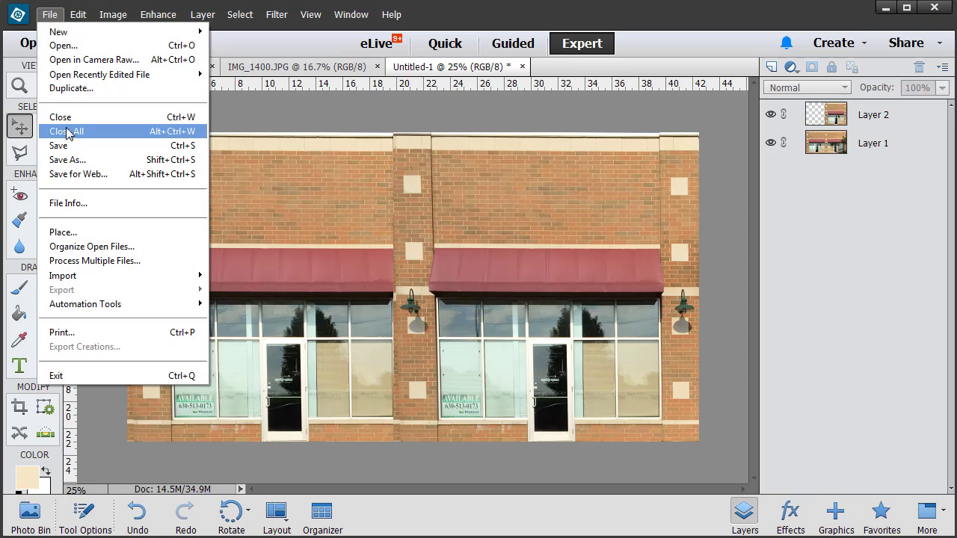
click(74, 159)
key(Return)
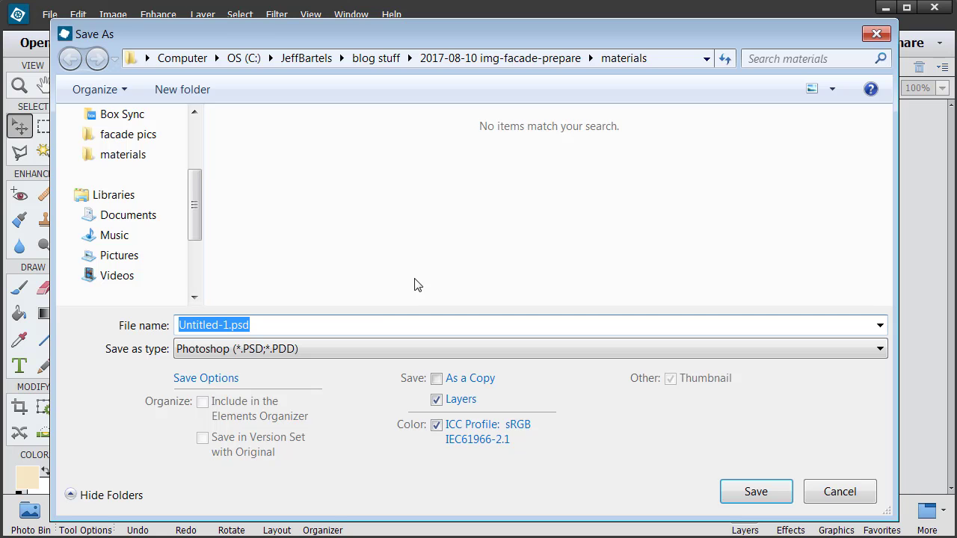
click(318, 346)
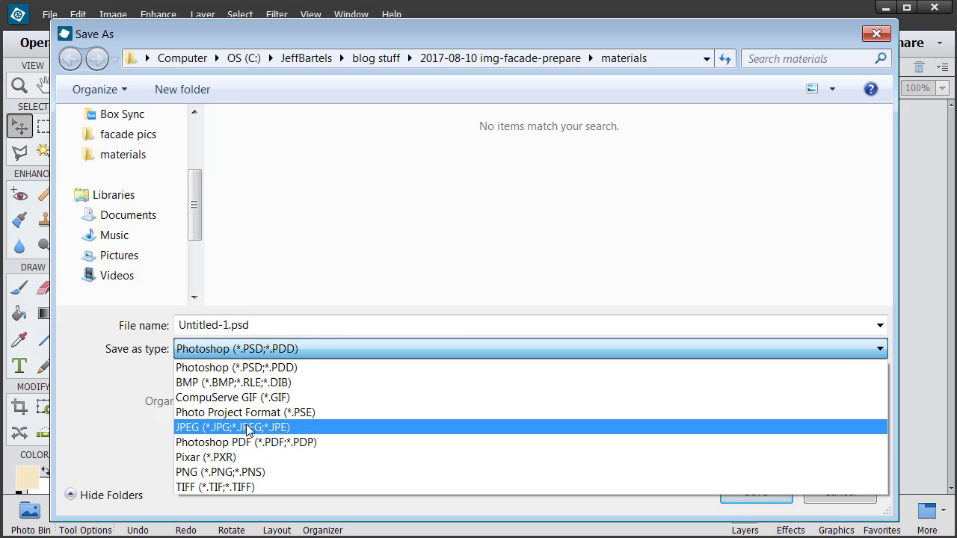
click(240, 427)
drag(217, 325, 166, 330)
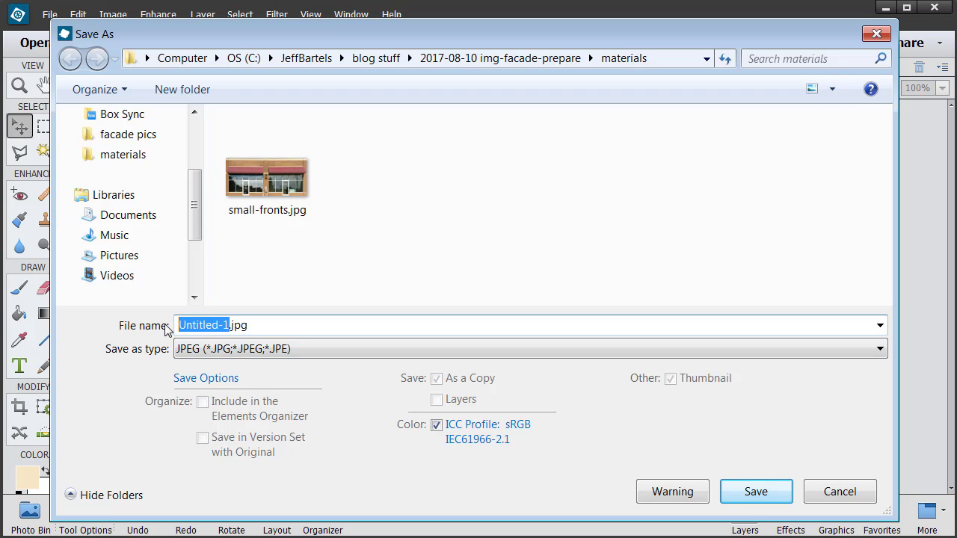
text(large-fronts)
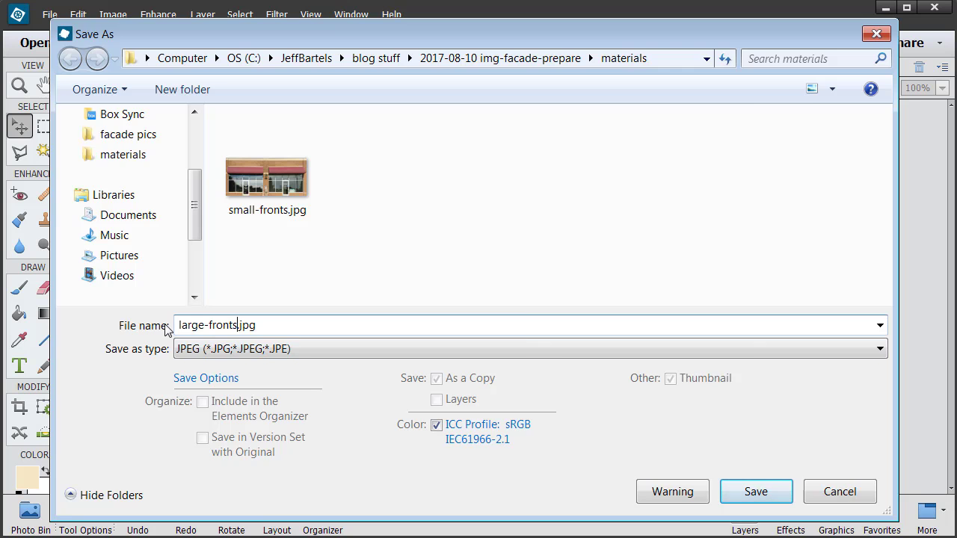
key(Return)
click(483, 138)
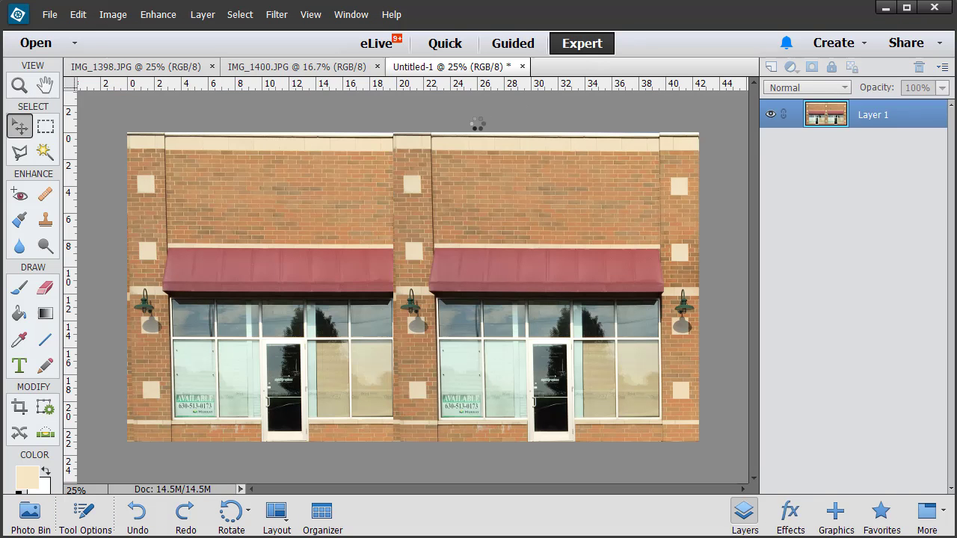
key(ctrl+v)
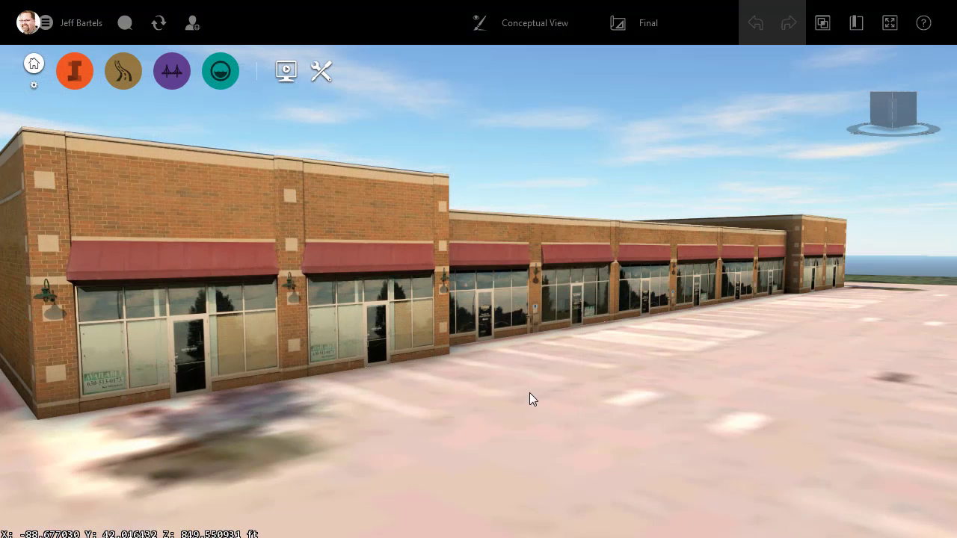
Pan the InfraWorks 3D view along the strip mall wearing the brick storefront texture.
drag(593, 366, 416, 367)
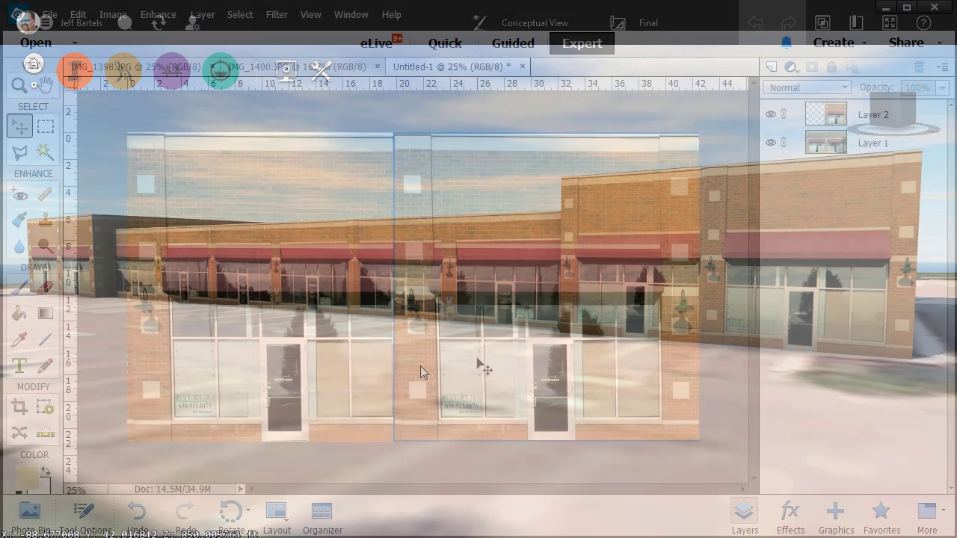